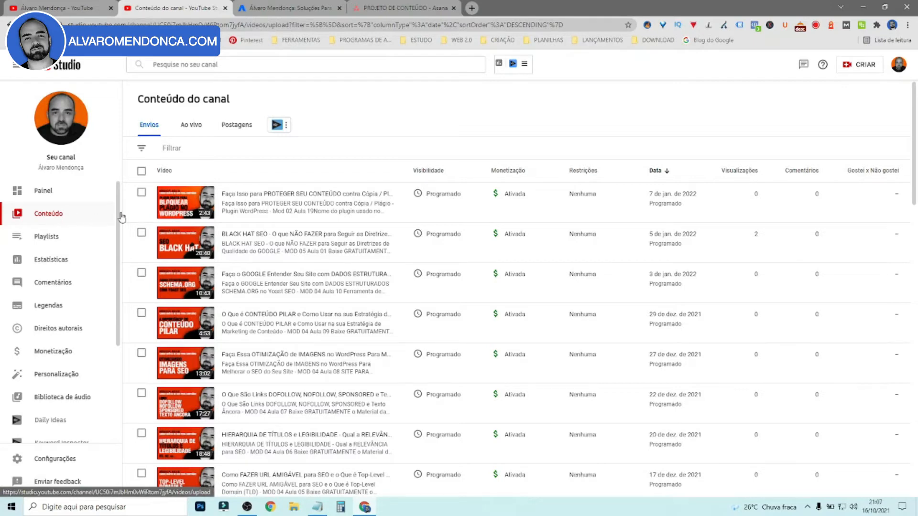
Open the subtitles of the BLACK HAT SEO video and duplicate the automatic Portuguese captions for editing, replacing the existing draft
{"action": "mouse_move", "coordinate": [232, 240]}
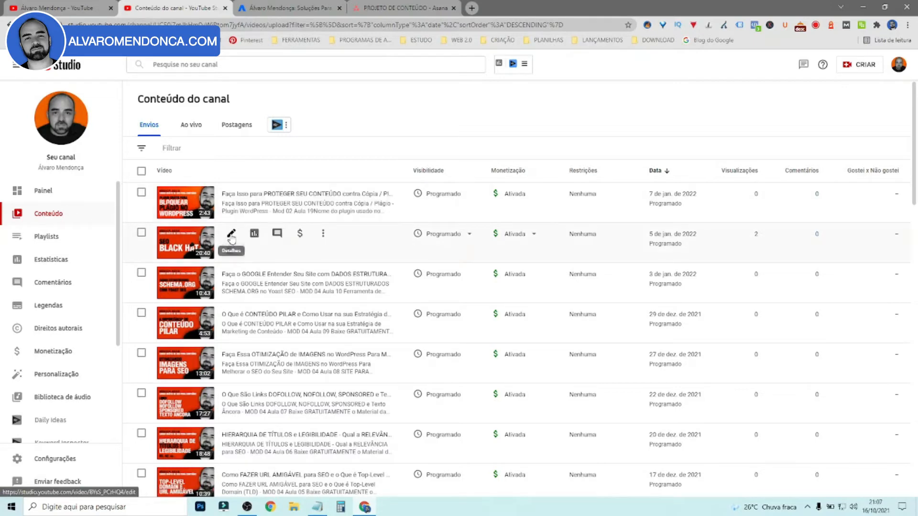
{"action": "left_click", "coordinate": [231, 234]}
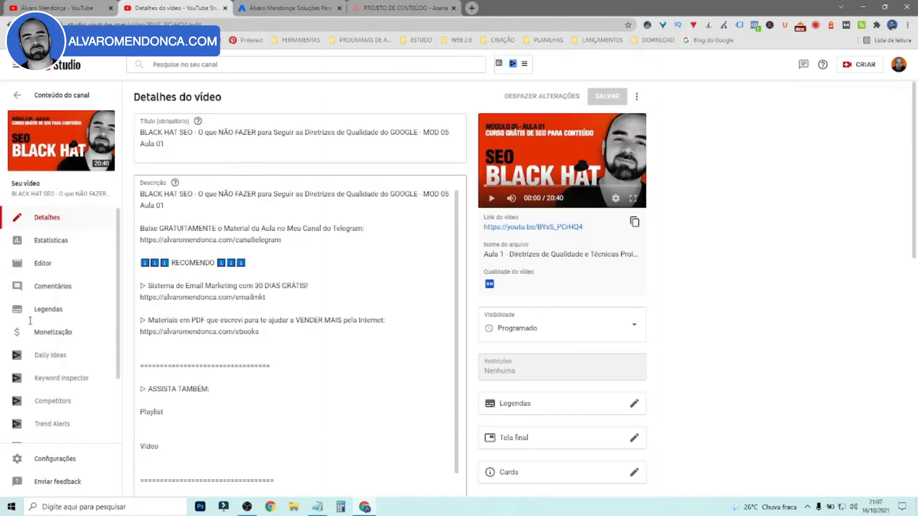
{"action": "left_click", "coordinate": [45, 312]}
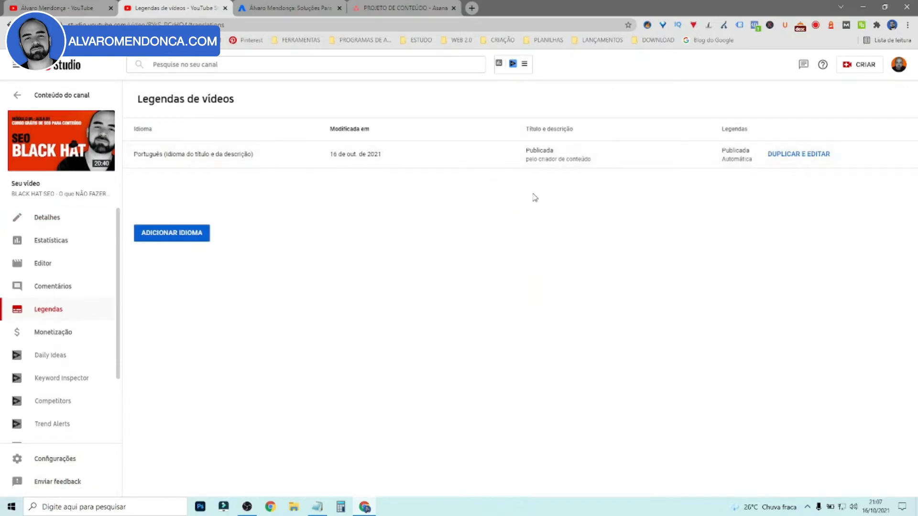
{"action": "left_click", "coordinate": [797, 155]}
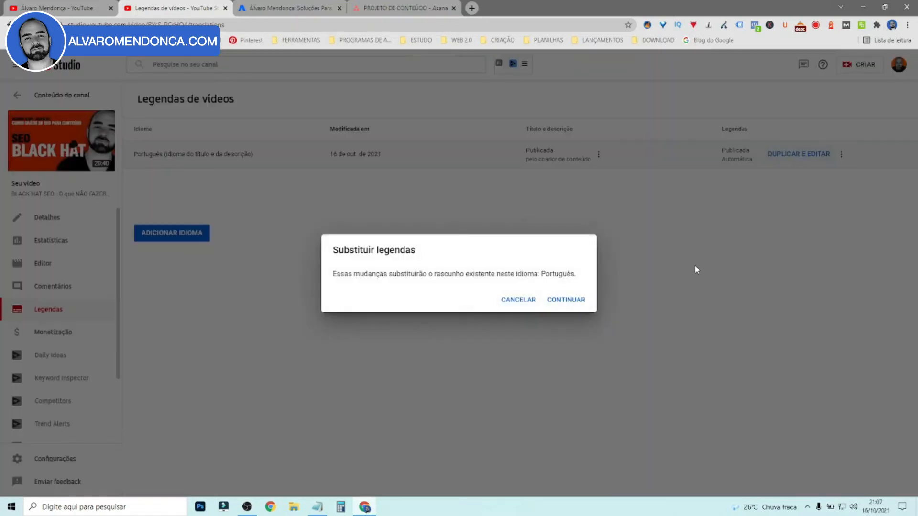
{"action": "left_click", "coordinate": [558, 303]}
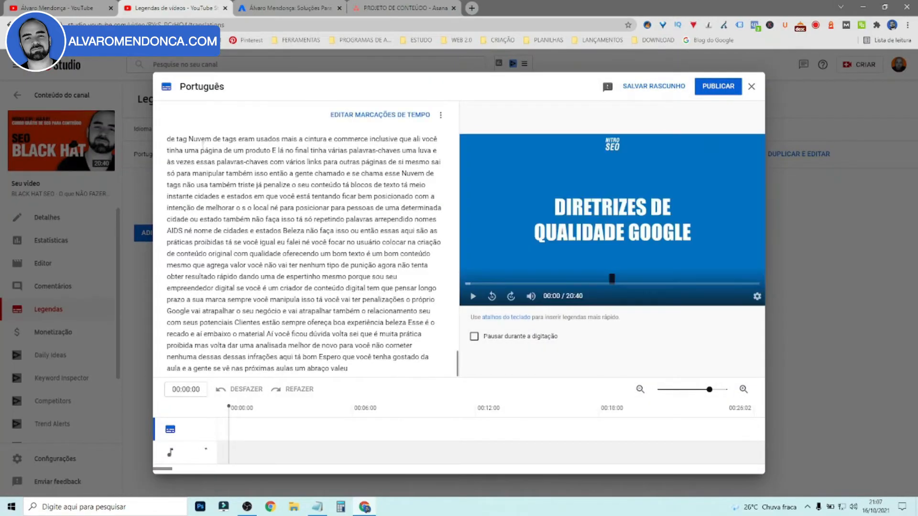
Insert "Nesse vídeo" at the very beginning of the Portuguese caption text, in place of its first letter
{"action": "scroll", "coordinate": [211, 163], "scroll_direction": "up", "scroll_amount": 10}
{"action": "scroll", "coordinate": [220, 179], "scroll_direction": "up", "scroll_amount": 15}
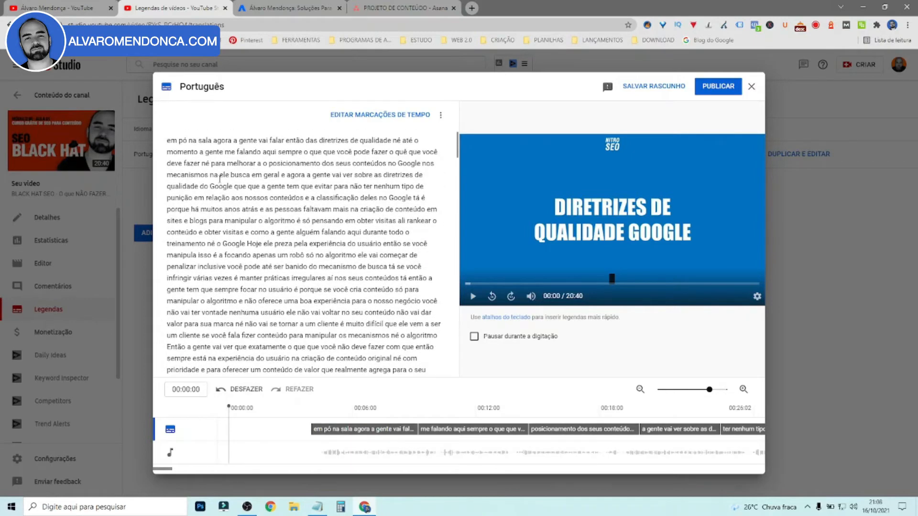
{"action": "left_click", "coordinate": [178, 141]}
{"action": "key", "text": "BackSpace"}
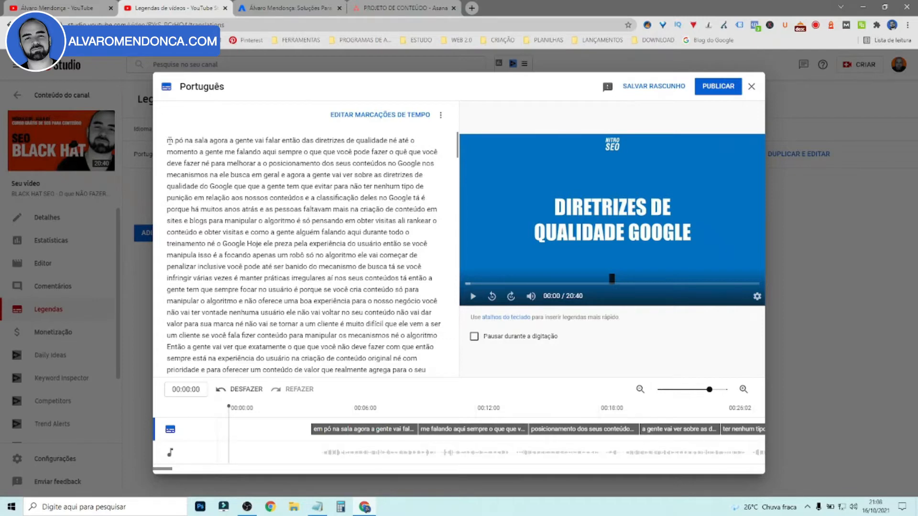
{"action": "type", "text": "Nesse video"}
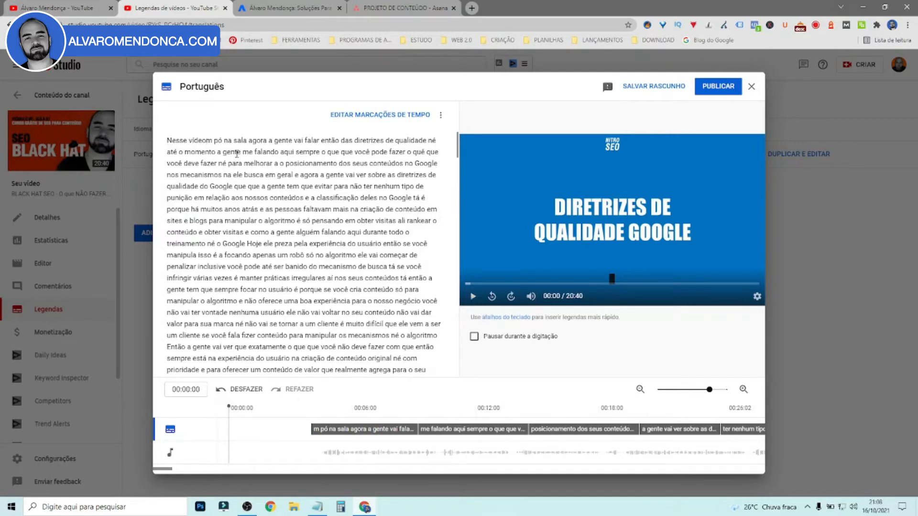
Play the opening seconds of the video to check the first caption against the speech
{"action": "left_click", "coordinate": [308, 408]}
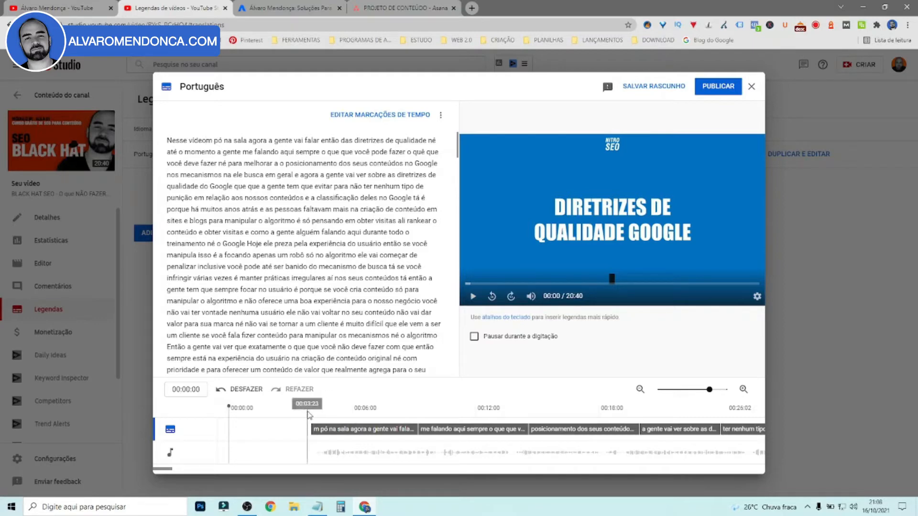
{"action": "left_click", "coordinate": [474, 297]}
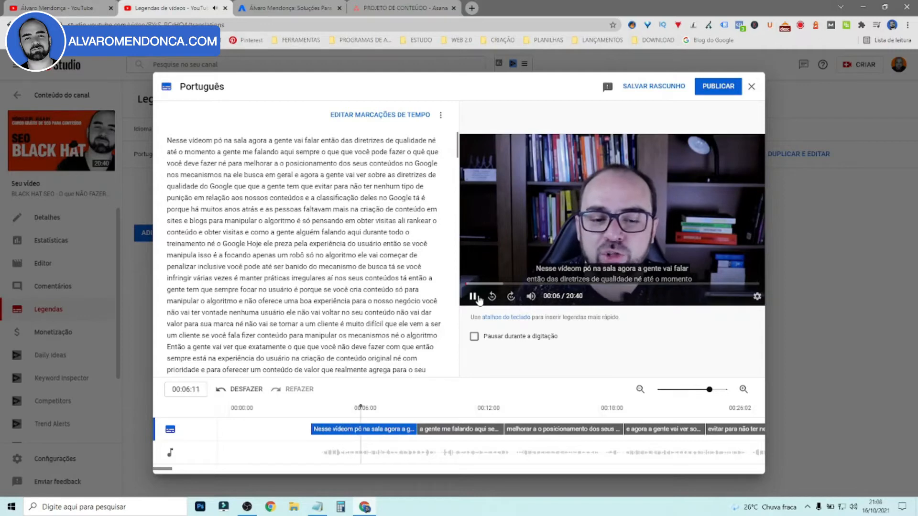
{"action": "left_click", "coordinate": [474, 297]}
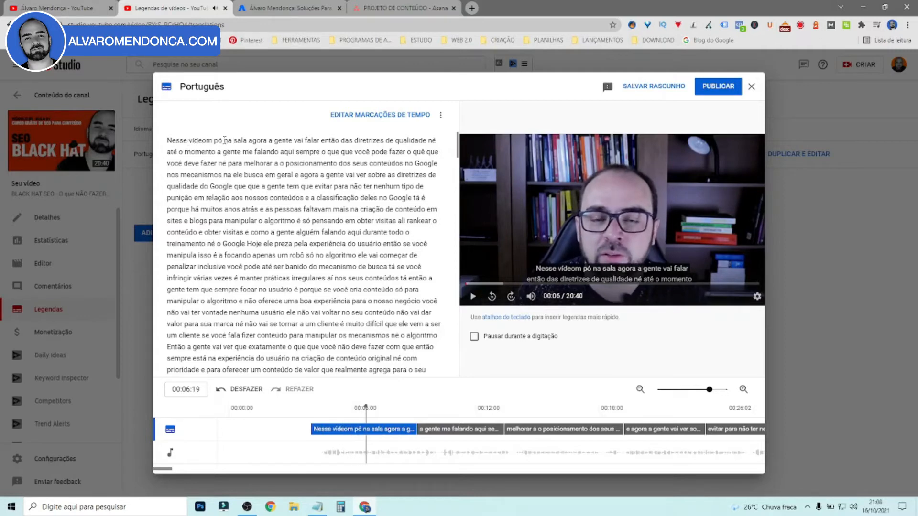
Correct the start of the first caption to read "Nesse aula agora a gente", removing the stray "na sala"
{"action": "left_click_drag", "start_coordinate": [195, 140], "coordinate": [220, 138]}
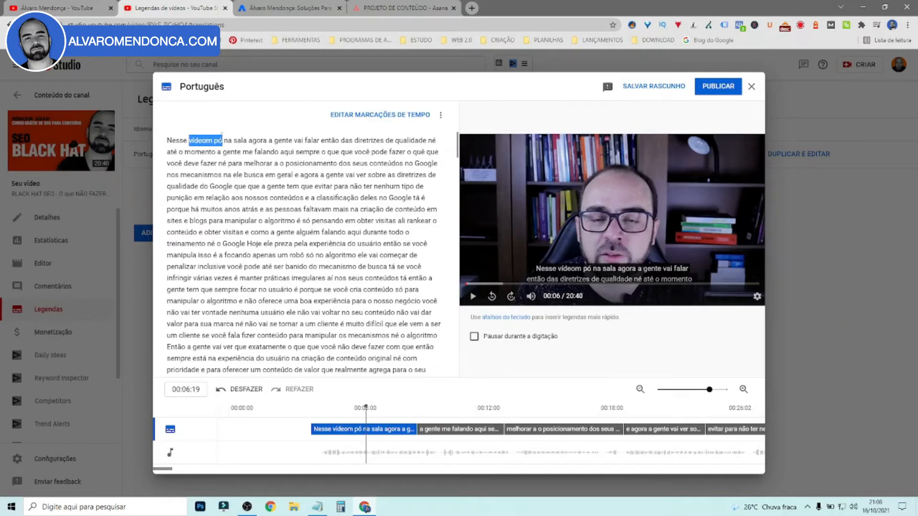
{"action": "type", "text": "aula"}
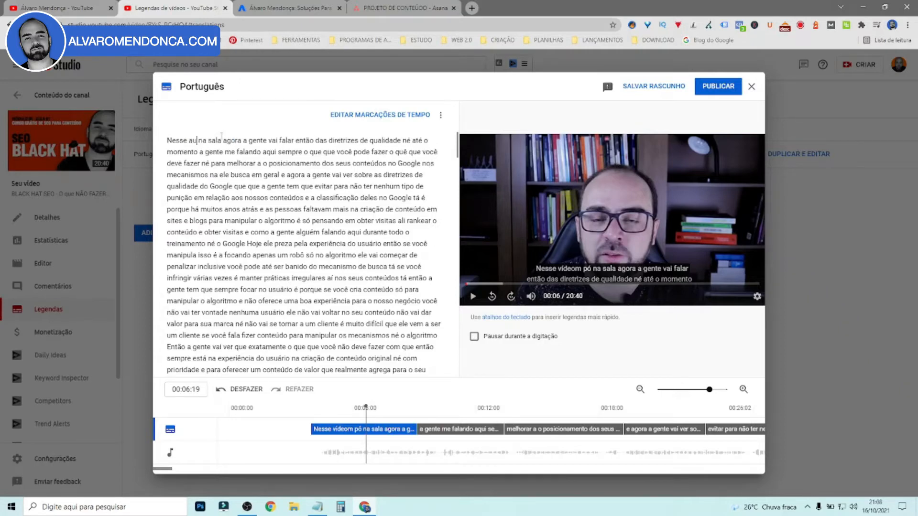
{"action": "key", "text": "Delete"}
{"action": "key", "text": "Delete"}
{"action": "key", "text": "Delete"}
{"action": "key", "text": "Delete"}
{"action": "key", "text": "Delete"}
{"action": "key", "text": "Delete"}
{"action": "key", "text": "Delete"}
{"action": "key", "text": "Delete"}
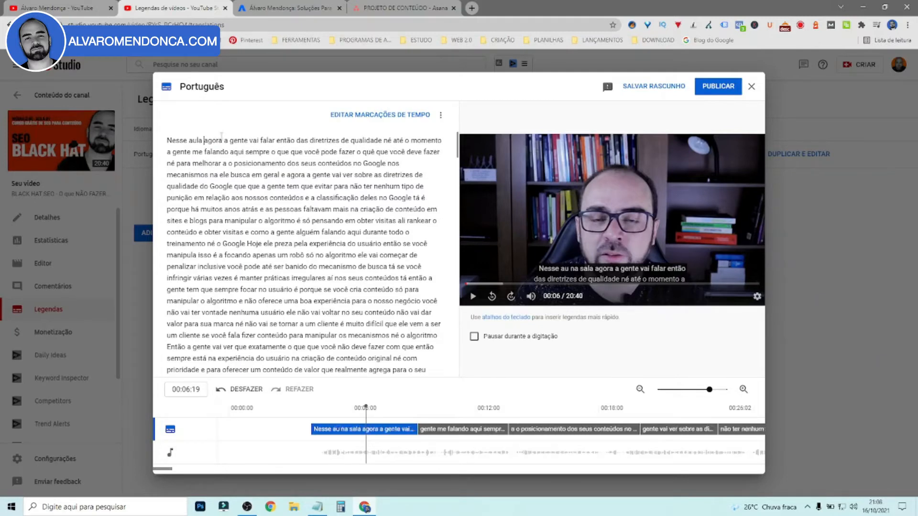
Look through the rest of the Portuguese transcript and publish the edited captions
{"action": "scroll", "coordinate": [260, 273], "scroll_direction": "down", "scroll_amount": 10}
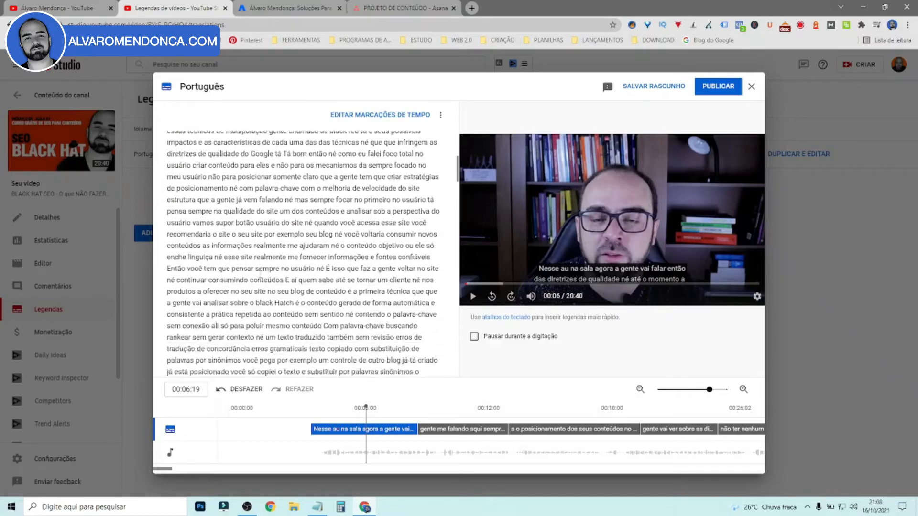
{"action": "scroll", "coordinate": [260, 271], "scroll_direction": "down", "scroll_amount": 10}
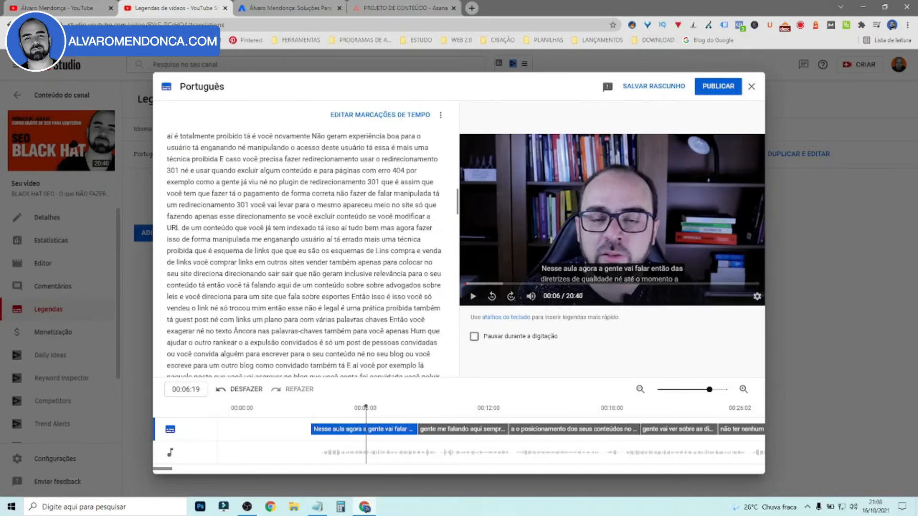
{"action": "scroll", "coordinate": [292, 242], "scroll_direction": "down", "scroll_amount": 10}
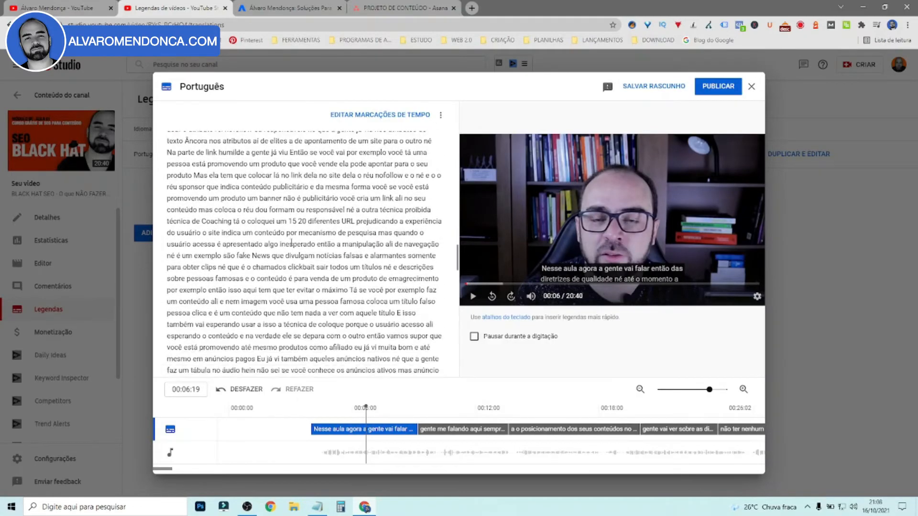
{"action": "scroll", "coordinate": [292, 242], "scroll_direction": "down", "scroll_amount": 10}
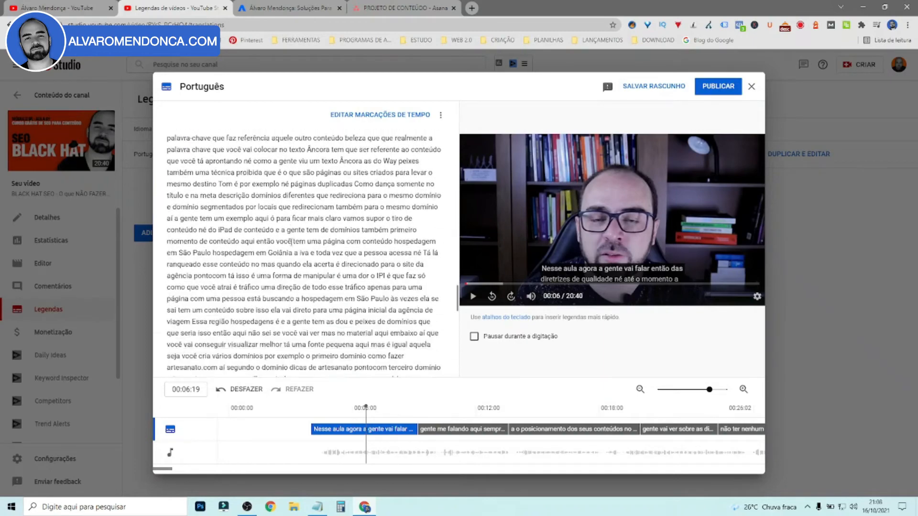
{"action": "left_click", "coordinate": [731, 89]}
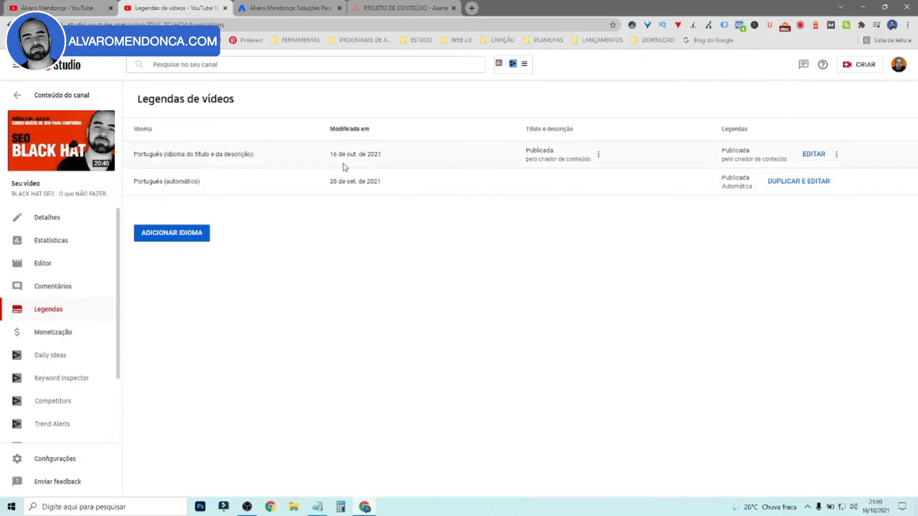
Add Inglês as a new subtitle language for the video
{"action": "left_click", "coordinate": [173, 234]}
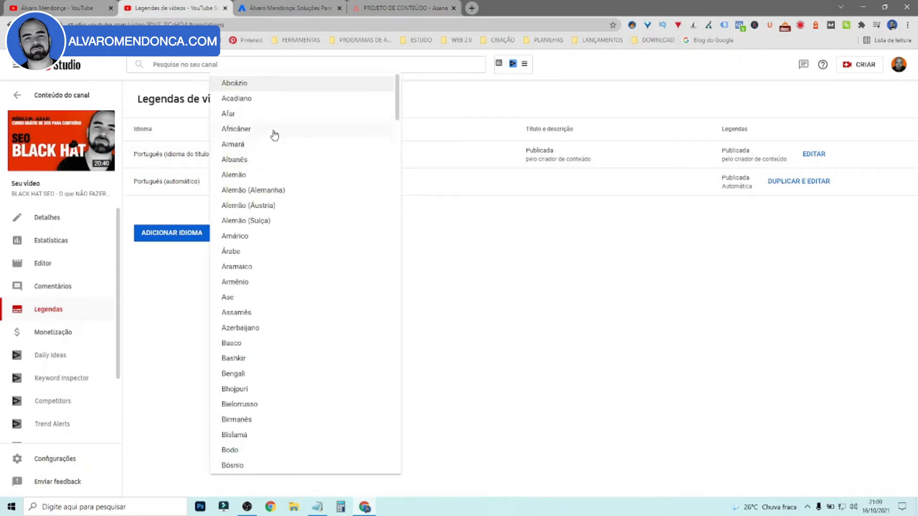
{"action": "scroll", "coordinate": [287, 225], "scroll_direction": "down", "scroll_amount": 20}
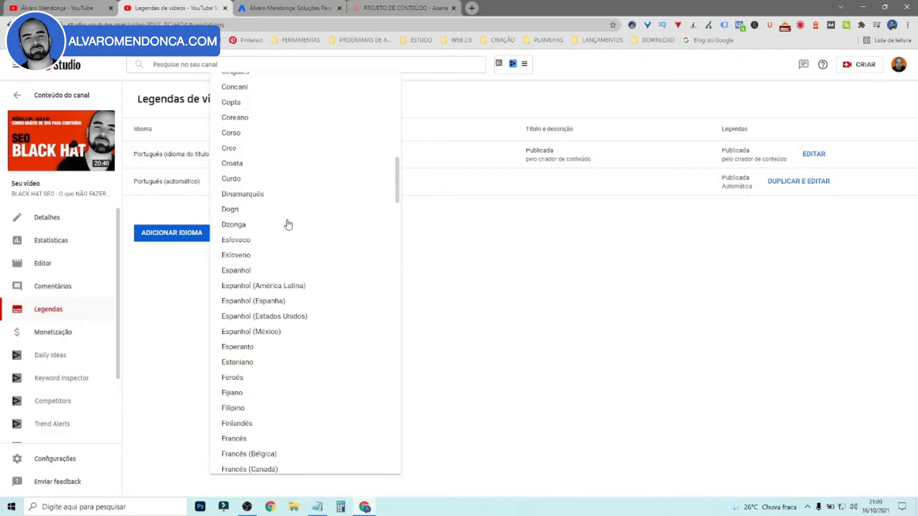
{"action": "scroll", "coordinate": [288, 234], "scroll_direction": "down", "scroll_amount": 20}
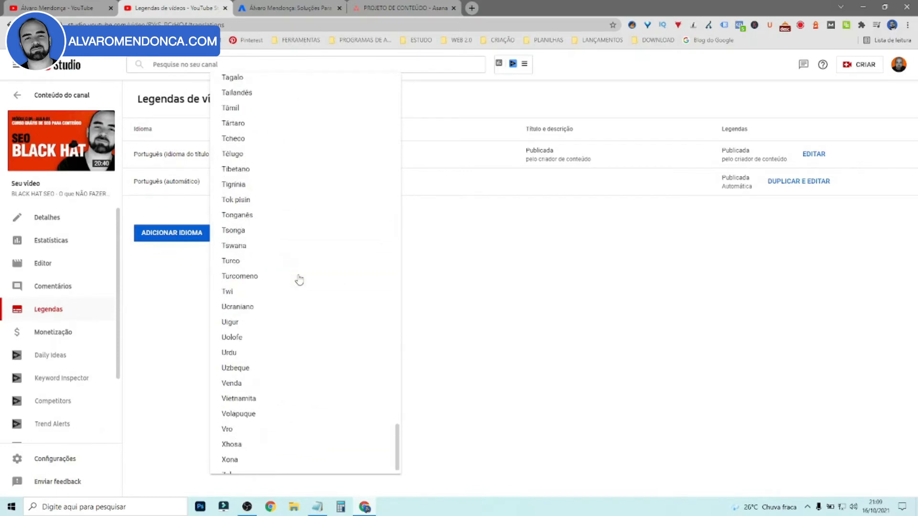
{"action": "scroll", "coordinate": [299, 280], "scroll_direction": "up", "scroll_amount": 20}
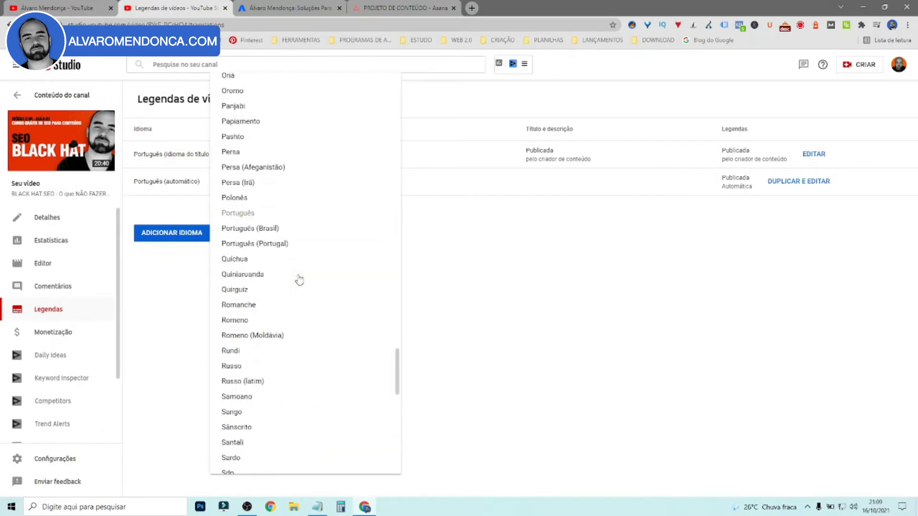
{"action": "scroll", "coordinate": [299, 280], "scroll_direction": "up", "scroll_amount": 20}
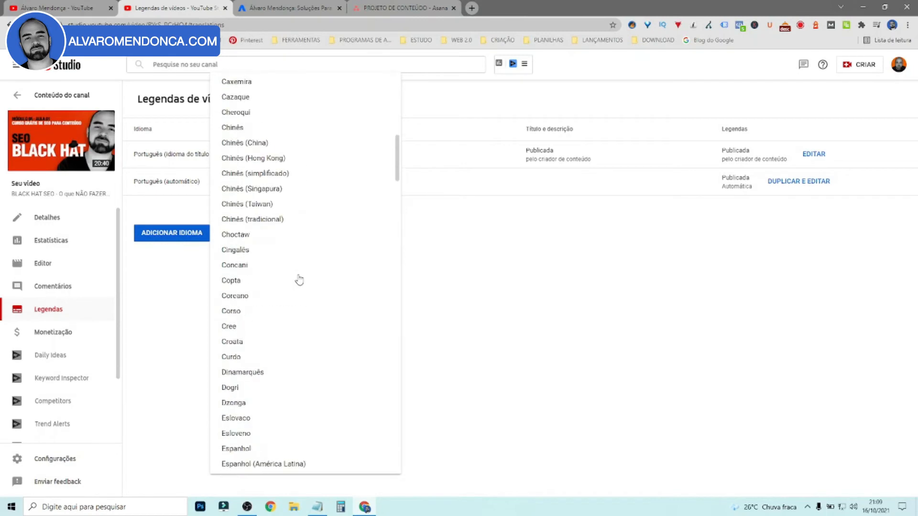
{"action": "scroll", "coordinate": [299, 280], "scroll_direction": "down", "scroll_amount": 12}
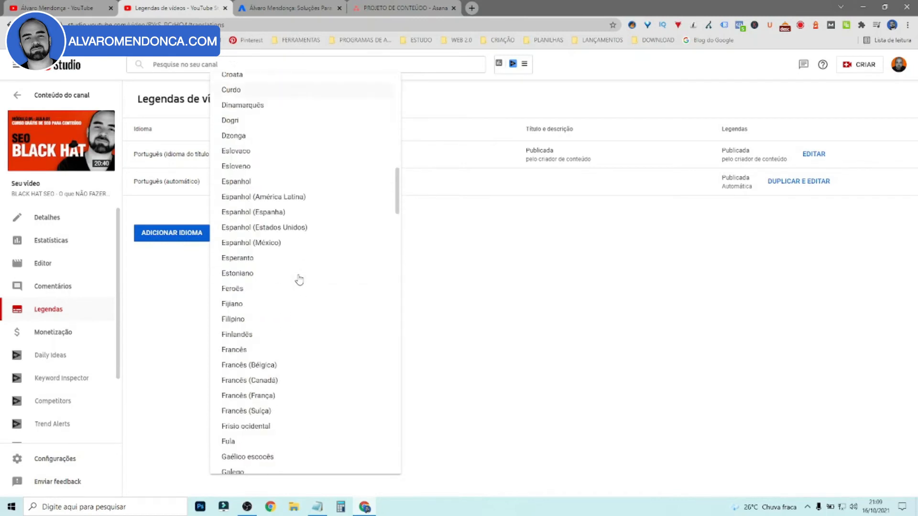
{"action": "scroll", "coordinate": [299, 280], "scroll_direction": "down", "scroll_amount": 6}
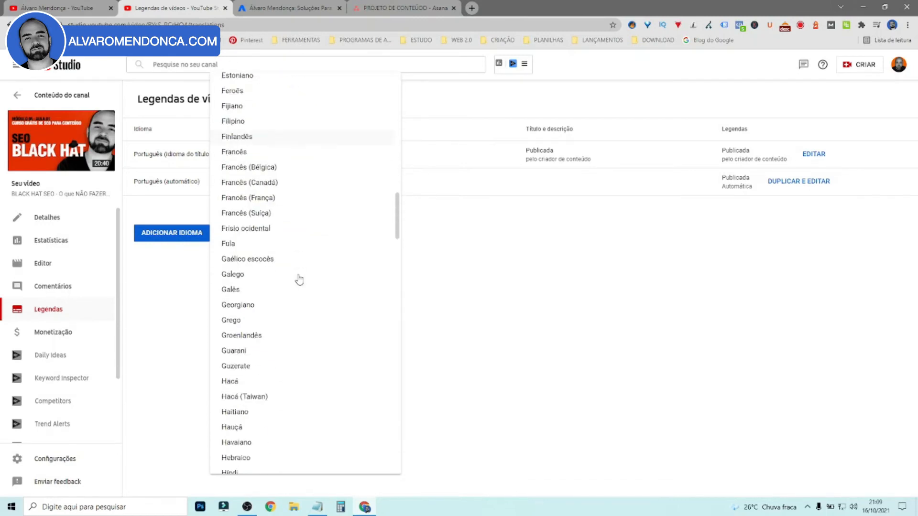
{"action": "scroll", "coordinate": [299, 280], "scroll_direction": "down", "scroll_amount": 5}
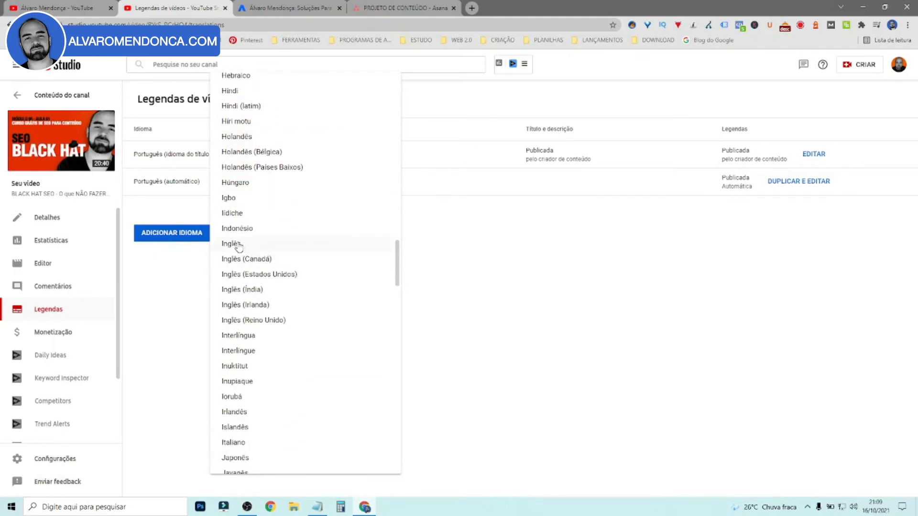
{"action": "left_click", "coordinate": [244, 252]}
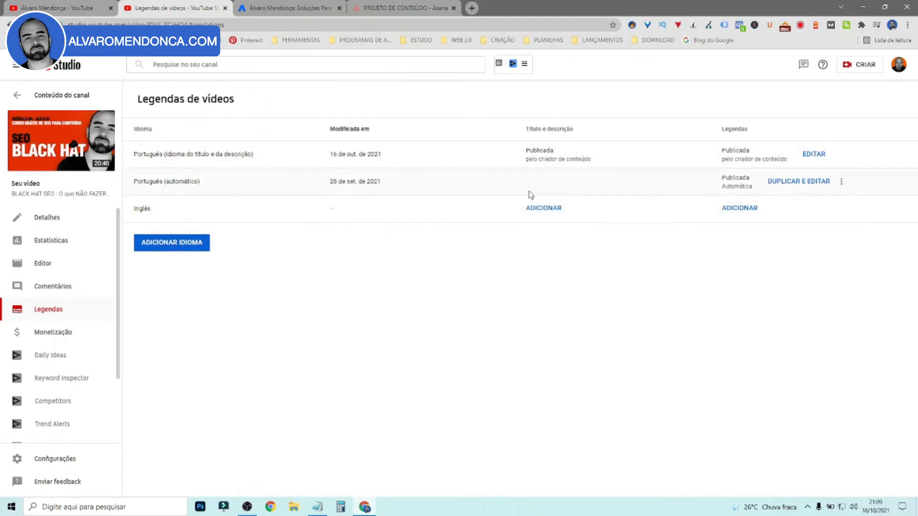
Start adding the English title and description translation, with the empty description ready for input
{"action": "left_click", "coordinate": [537, 214]}
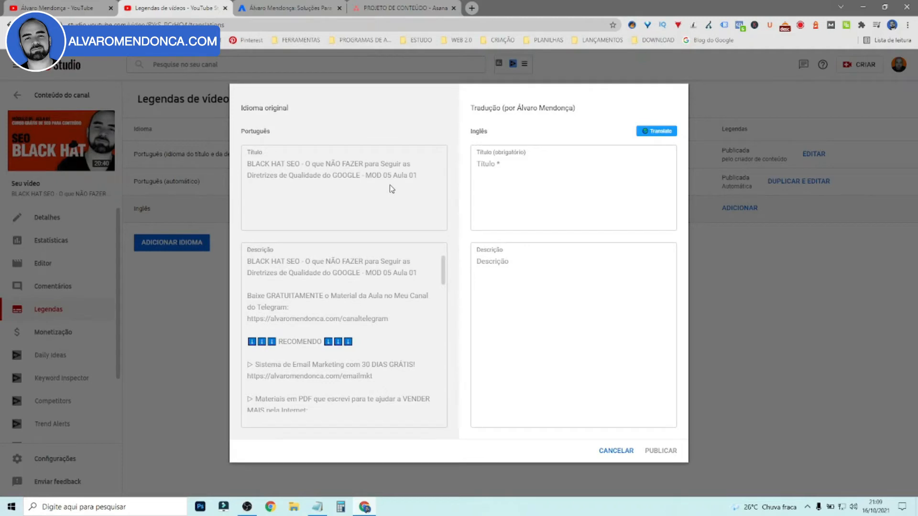
{"action": "left_click", "coordinate": [482, 259]}
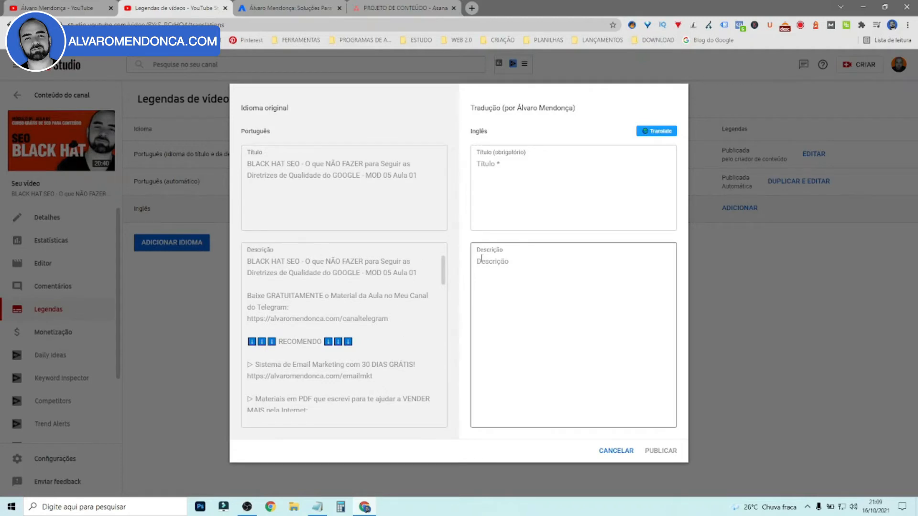
{"action": "left_click", "coordinate": [507, 265]}
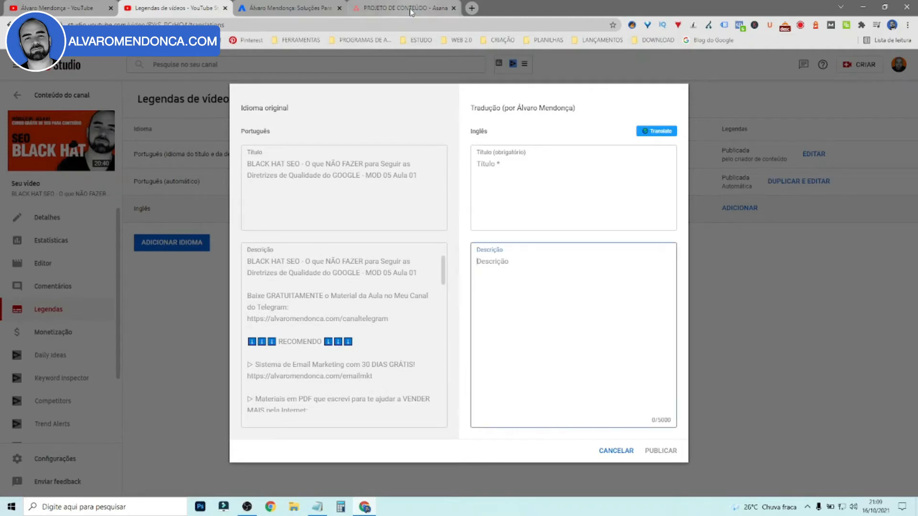
Search Google for "tradutor" in a new browser tab and return to the video's English translation form
{"action": "left_click", "coordinate": [473, 9]}
{"action": "type", "text": "tra"}
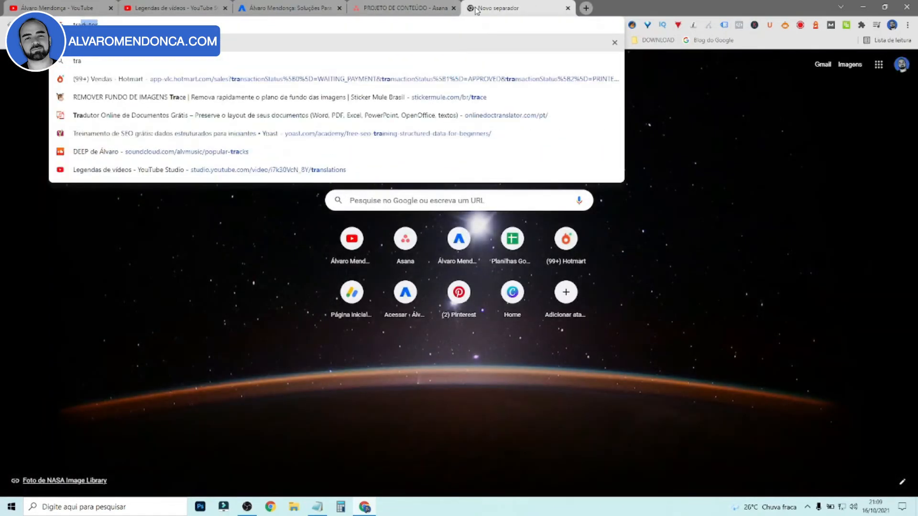
{"action": "key", "text": "Return"}
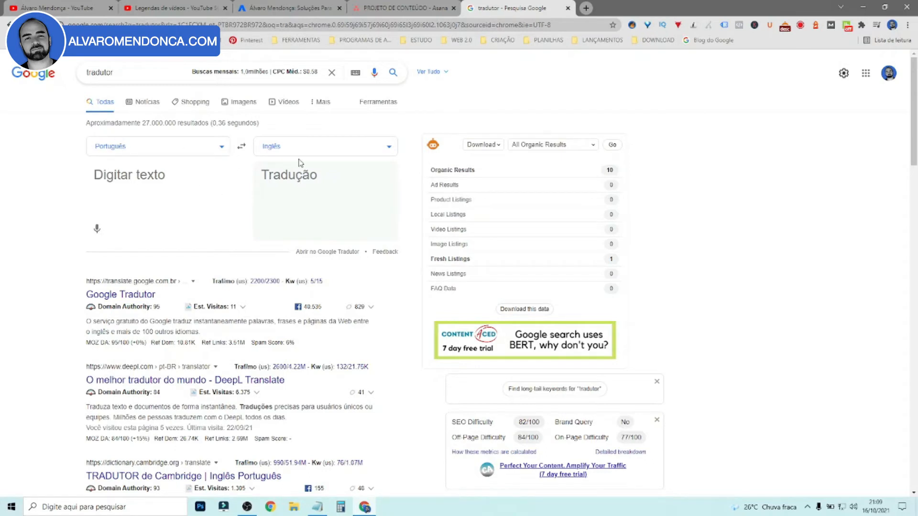
{"action": "left_click", "coordinate": [196, 8]}
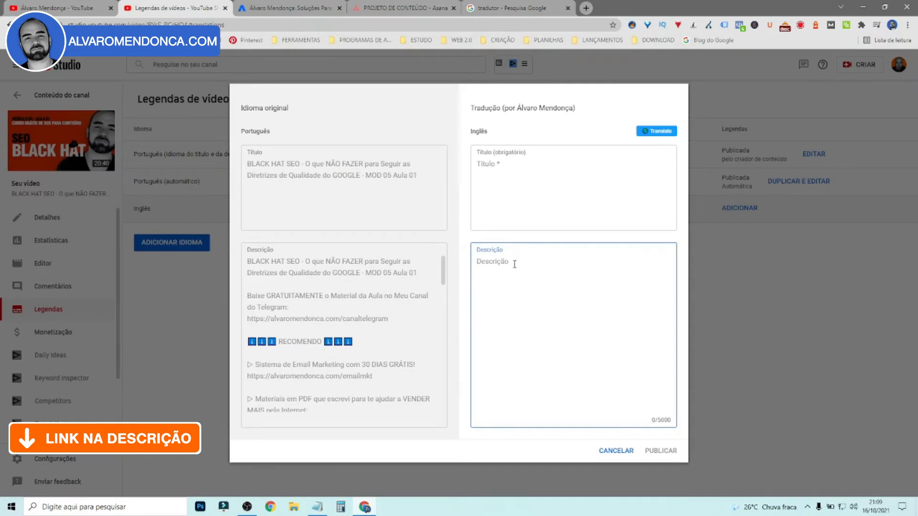
{"action": "left_click", "coordinate": [273, 266]}
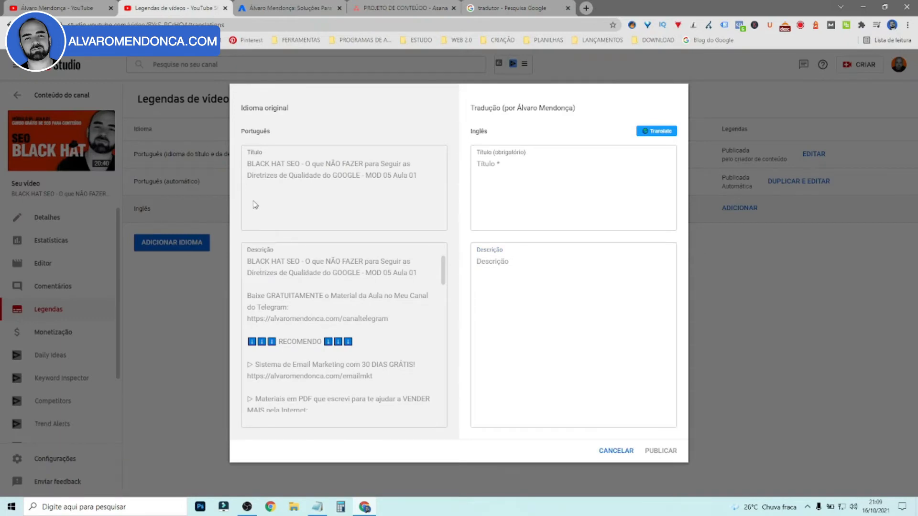
Translate the description's opening phrase, up to "GOOGLE", from Portuguese to English in Google's translator and copy the translation
{"action": "left_click_drag", "start_coordinate": [248, 266], "coordinate": [361, 277]}
{"action": "key", "text": "ctrl+c"}
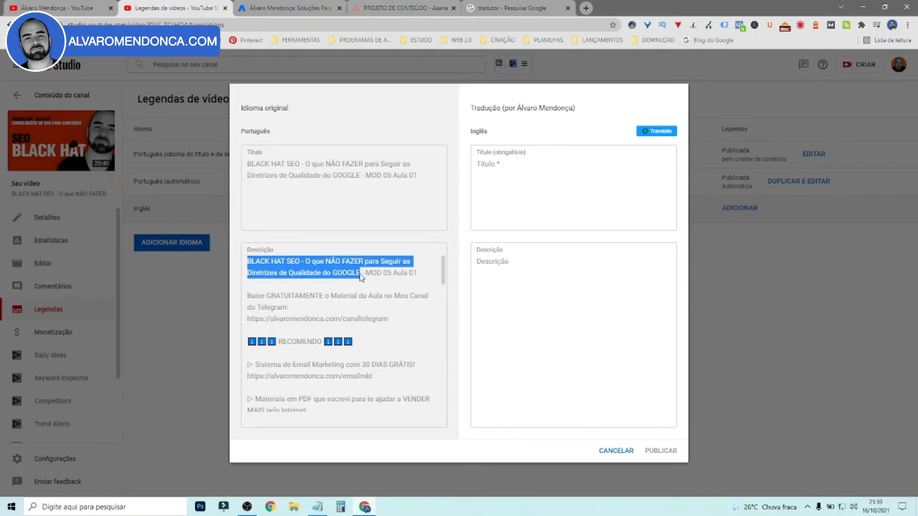
{"action": "left_click", "coordinate": [506, 7]}
{"action": "key", "text": "ctrl+v"}
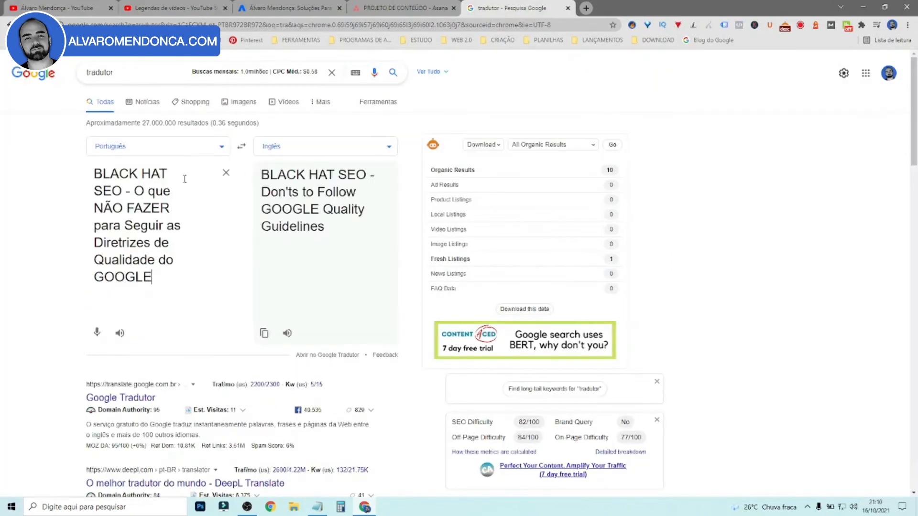
{"action": "left_click", "coordinate": [264, 334]}
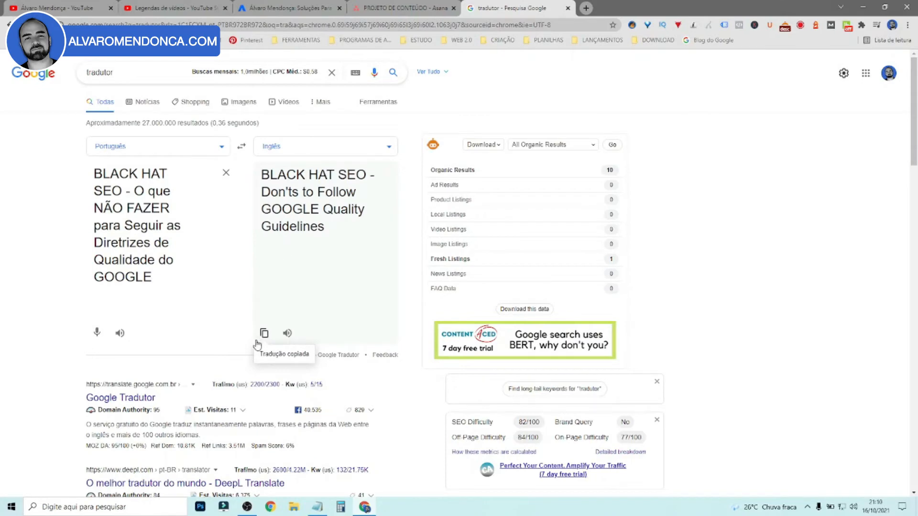
{"action": "left_click", "coordinate": [265, 335]}
Close the unneeded website tab and enter "BLACK HAT SEO - Don'ts to Follow GOOGLE Quality Guidelines" as the video's English title
{"action": "left_click", "coordinate": [178, 6]}
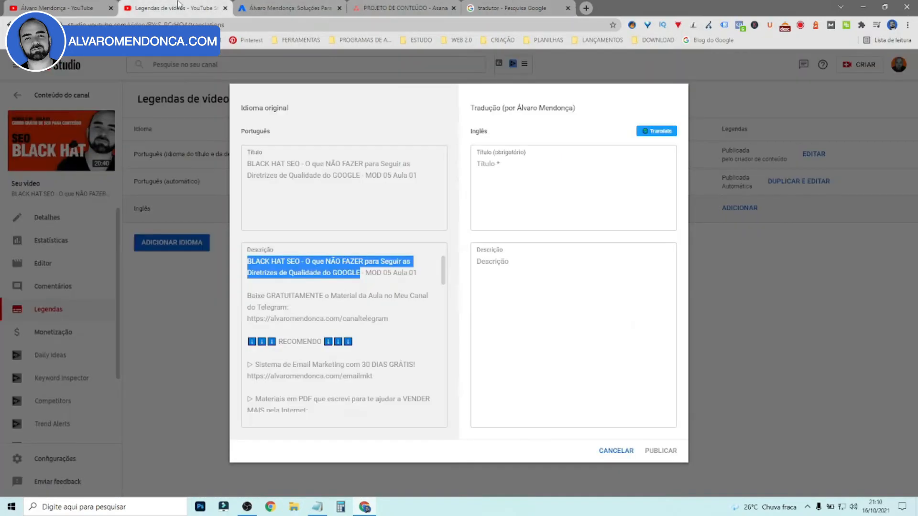
{"action": "left_click", "coordinate": [340, 8]}
{"action": "left_click", "coordinate": [521, 191]}
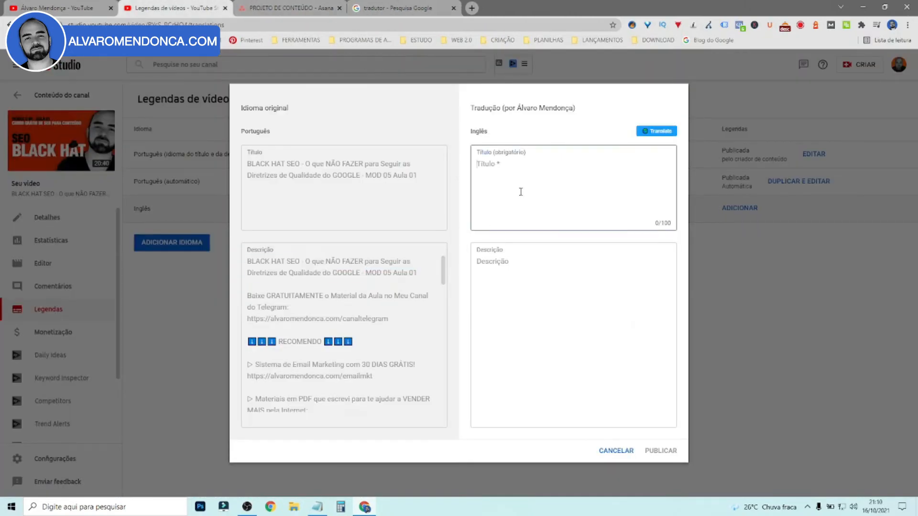
{"action": "key", "text": "ctrl+v"}
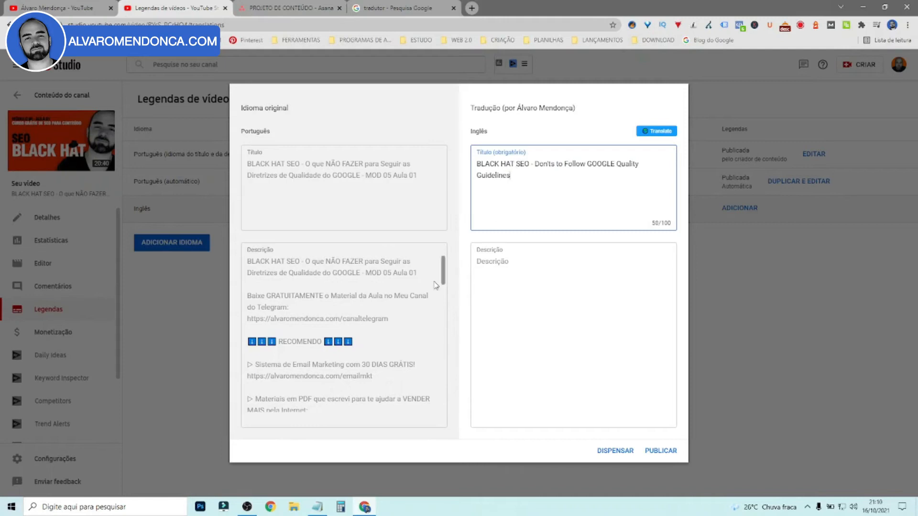
Enter the same copied text, "BLACK HAT SEO - Don'ts to Follow GOOGLE Quality Guidelines", as the English description
{"action": "left_click", "coordinate": [325, 316]}
{"action": "scroll", "coordinate": [325, 315], "scroll_direction": "down", "scroll_amount": 2}
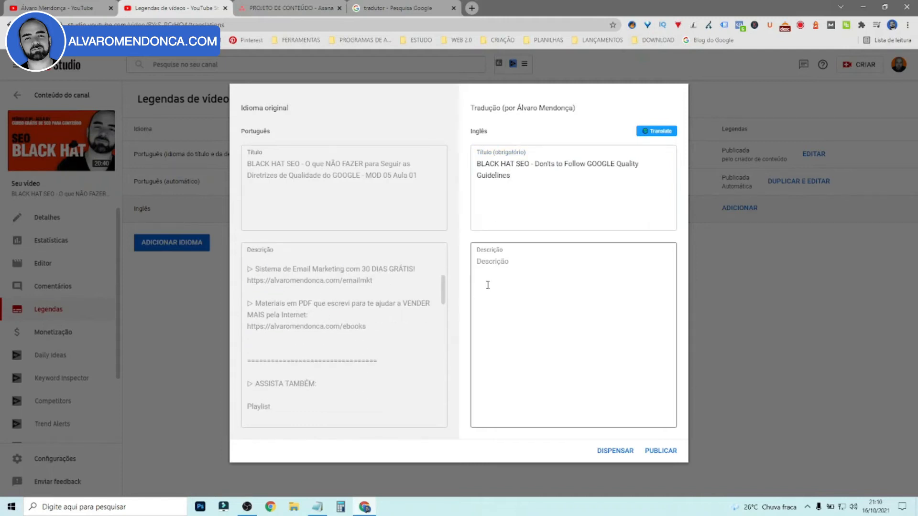
{"action": "scroll", "coordinate": [403, 289], "scroll_direction": "up", "scroll_amount": 2}
{"action": "left_click", "coordinate": [512, 263]}
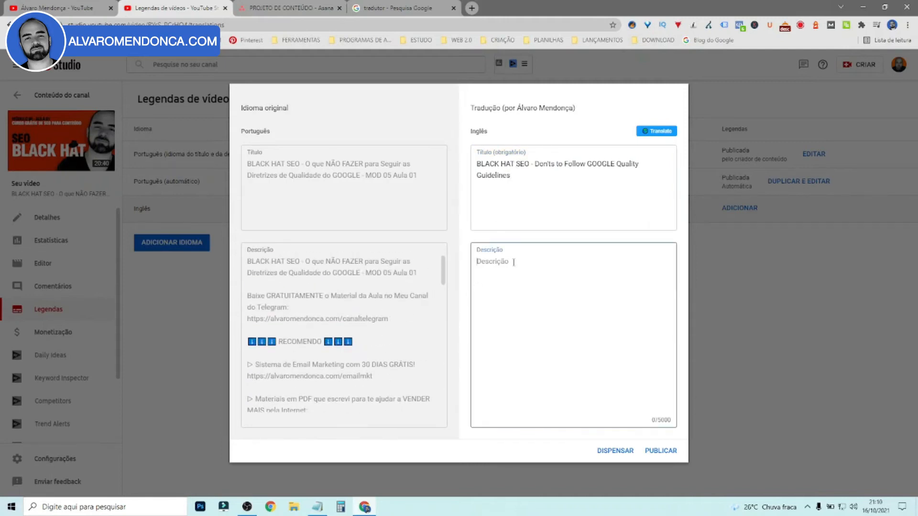
{"action": "key", "text": "ctrl+v"}
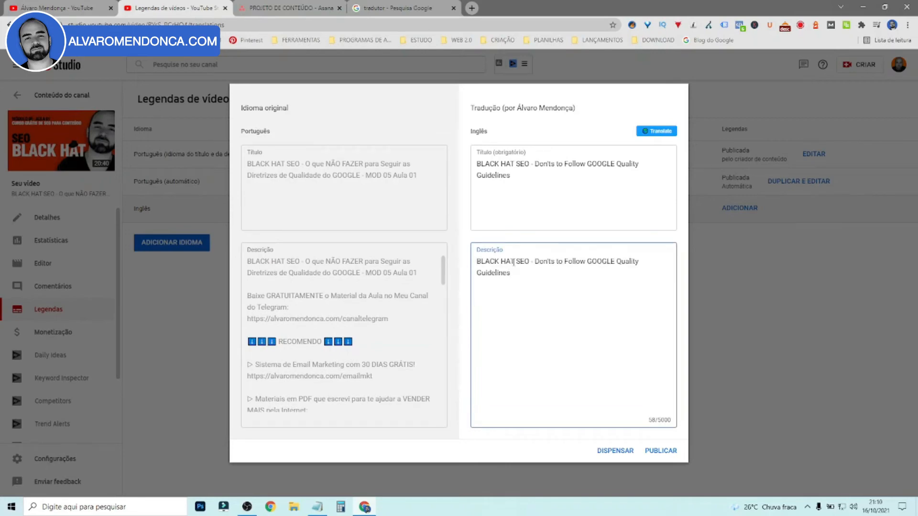
Check the original description against the English fields and publish the English title and description translation
{"action": "triple_click", "coordinate": [250, 266]}
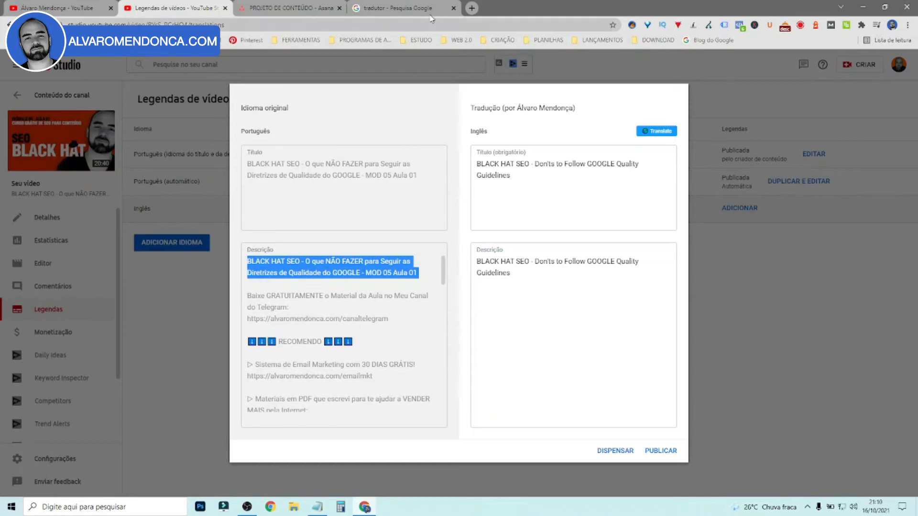
{"action": "left_click", "coordinate": [545, 280]}
{"action": "scroll", "coordinate": [395, 327], "scroll_direction": "down", "scroll_amount": 5}
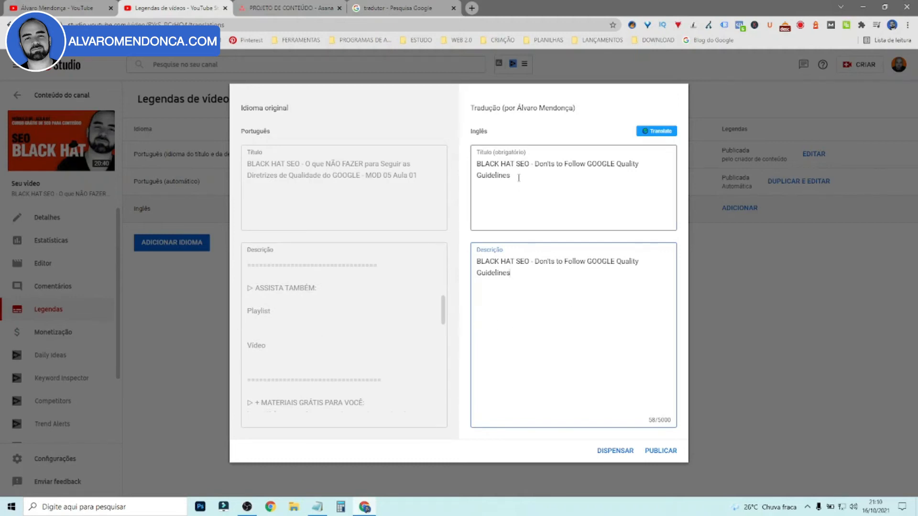
{"action": "scroll", "coordinate": [411, 324], "scroll_direction": "up", "scroll_amount": 5}
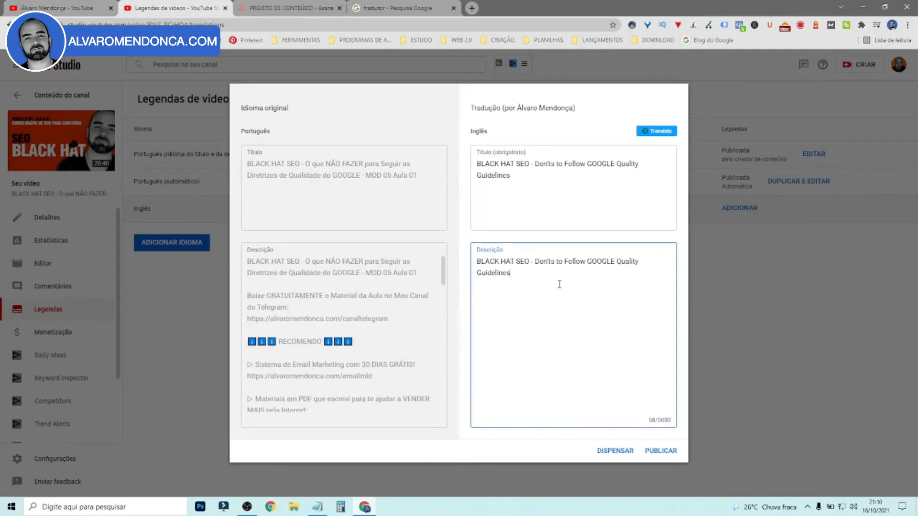
{"action": "left_click", "coordinate": [524, 176]}
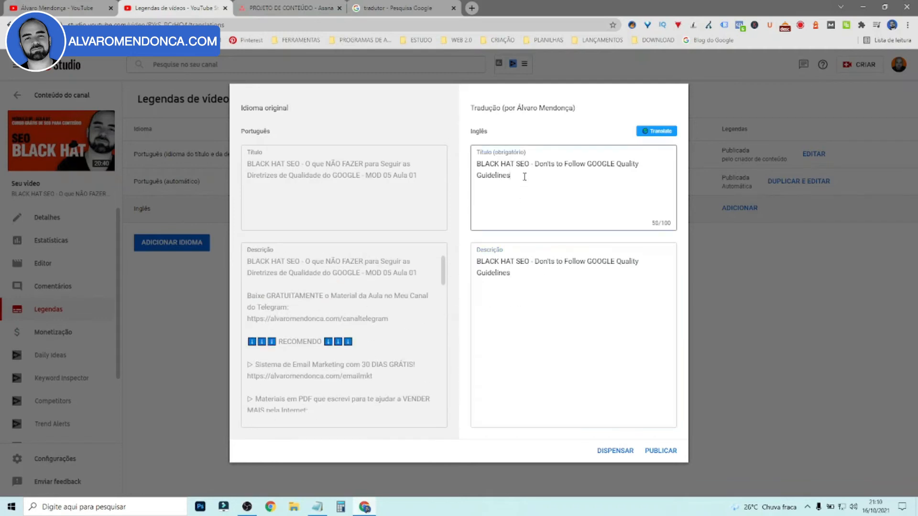
{"action": "left_click", "coordinate": [539, 277]}
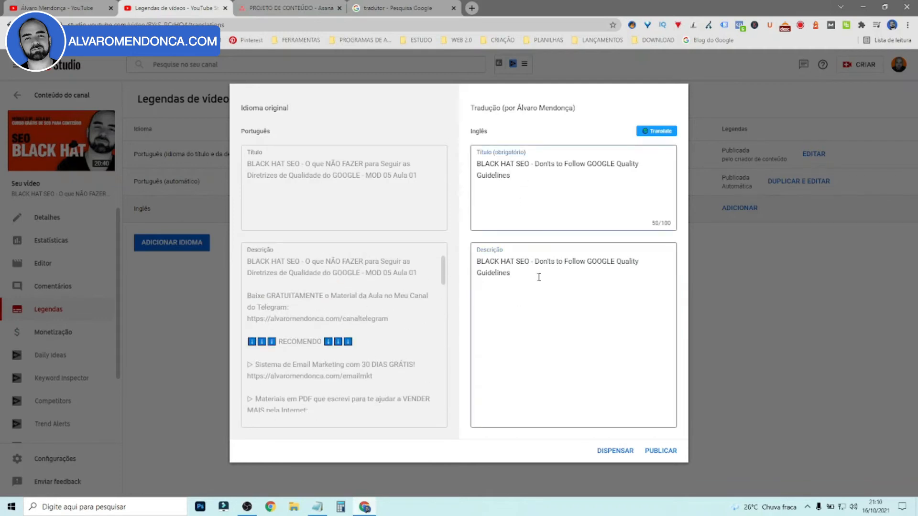
{"action": "left_click", "coordinate": [660, 451]}
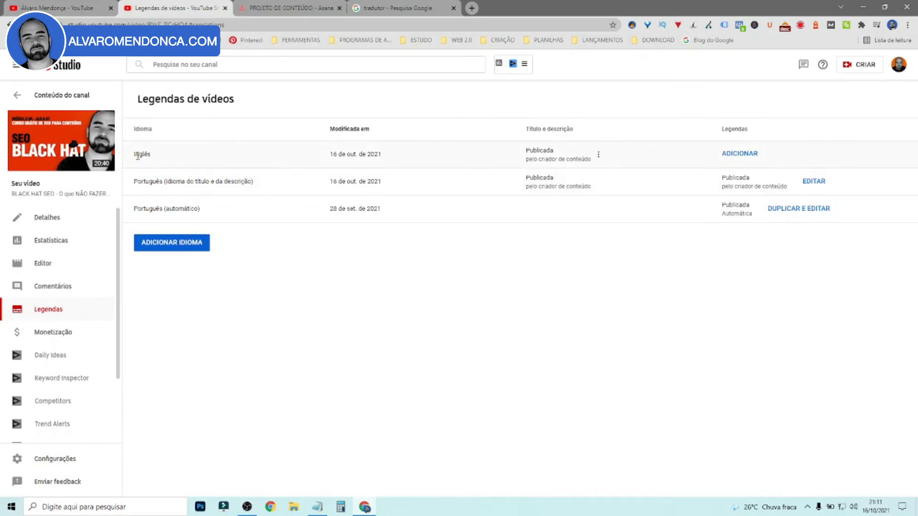
Add Híndi as a new subtitle language for the video
{"action": "left_click", "coordinate": [186, 246]}
{"action": "scroll", "coordinate": [256, 262], "scroll_direction": "down", "scroll_amount": 8}
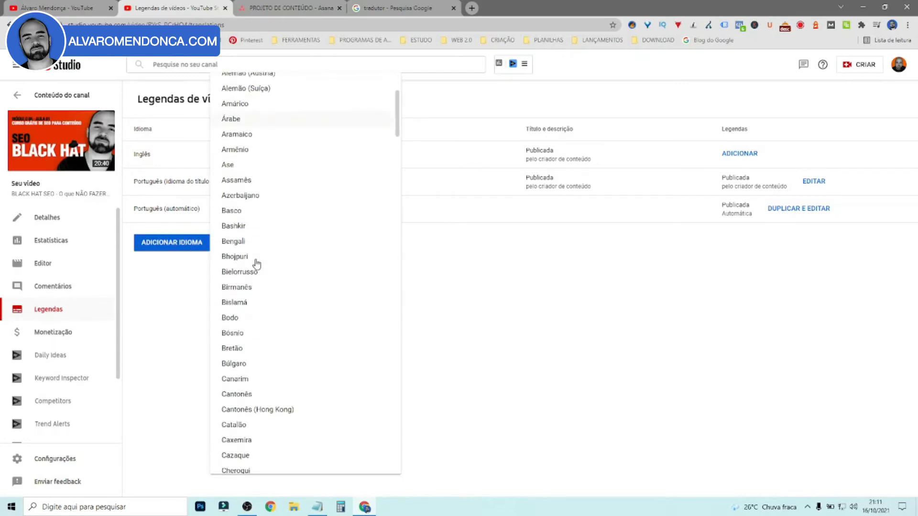
{"action": "scroll", "coordinate": [257, 263], "scroll_direction": "down", "scroll_amount": 17}
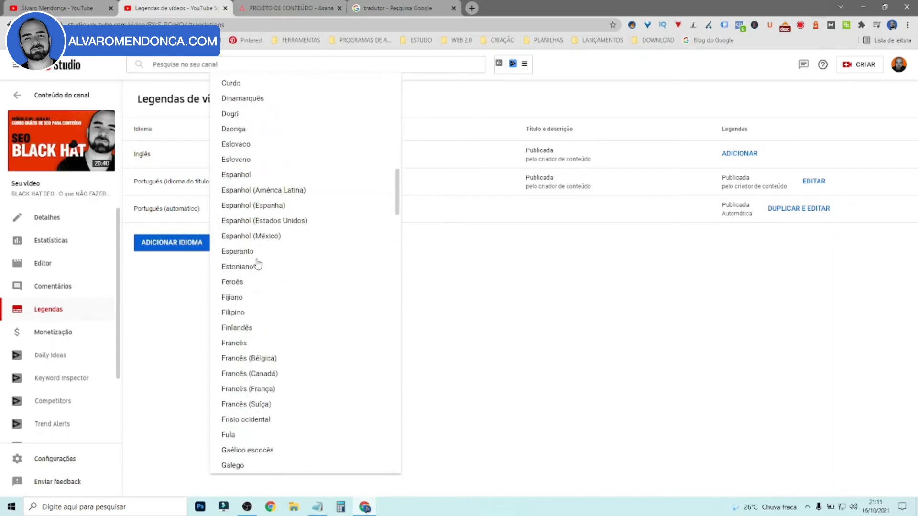
{"action": "scroll", "coordinate": [258, 264], "scroll_direction": "down", "scroll_amount": 1}
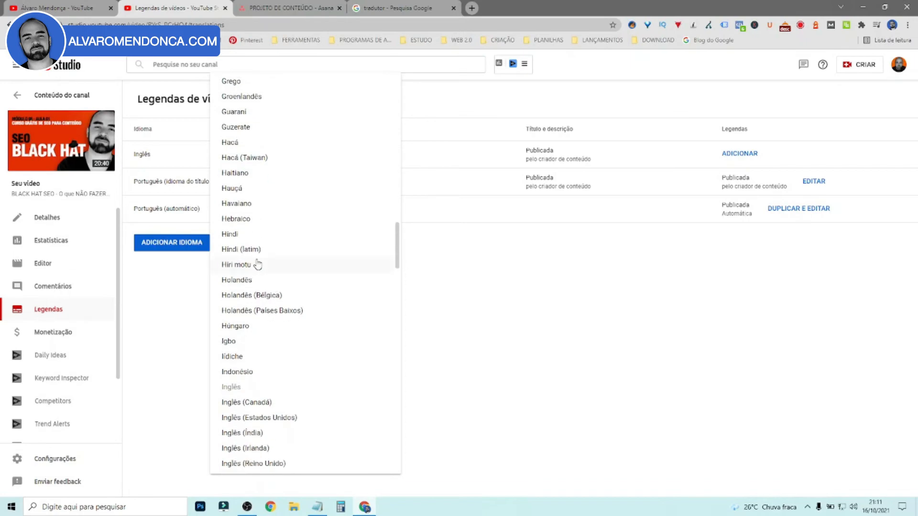
{"action": "key", "text": "h"}
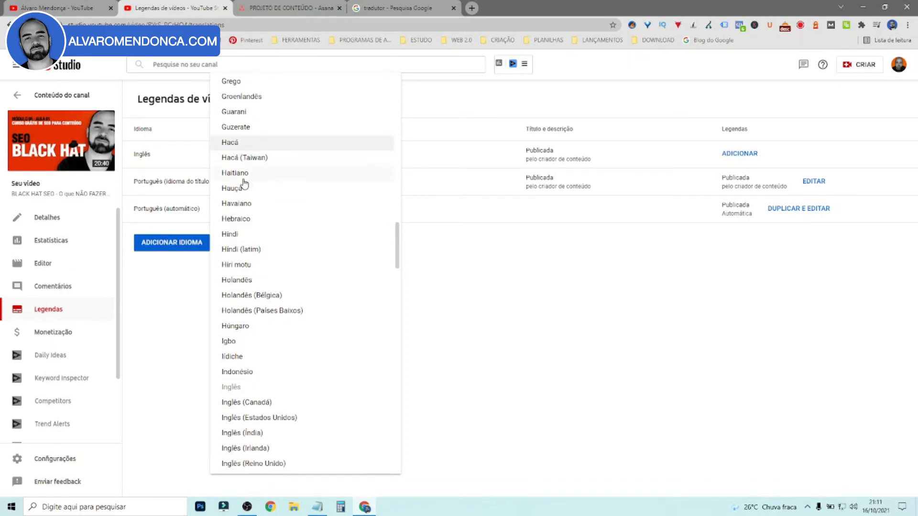
{"action": "left_click", "coordinate": [244, 236]}
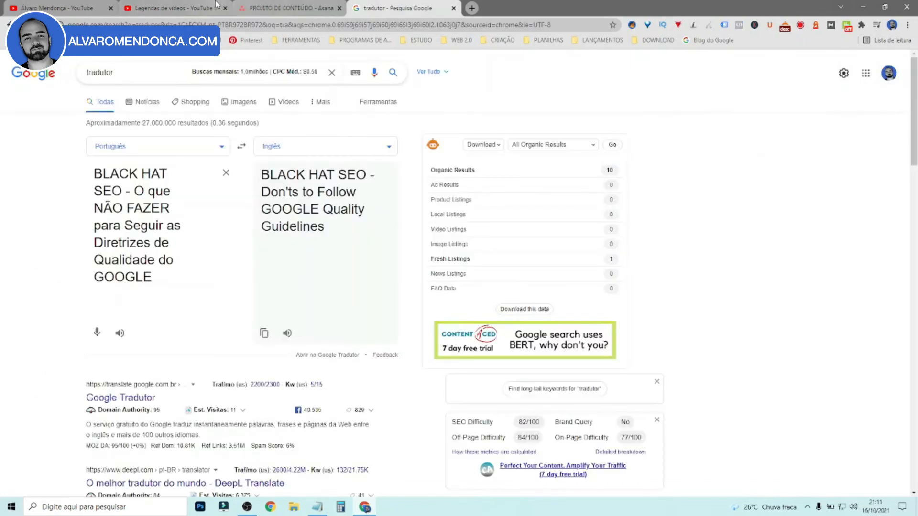
{"action": "left_click", "coordinate": [216, 6]}
{"action": "left_click", "coordinate": [368, 6]}
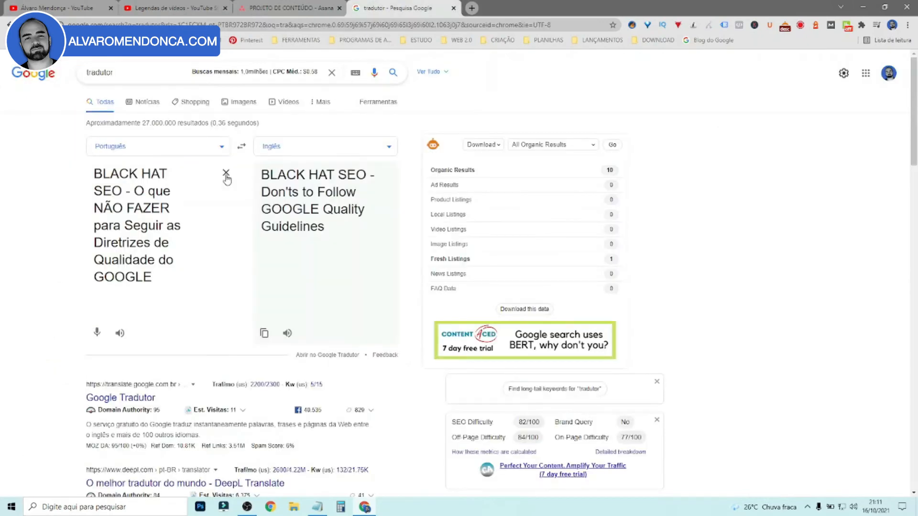
{"action": "left_click", "coordinate": [207, 6]}
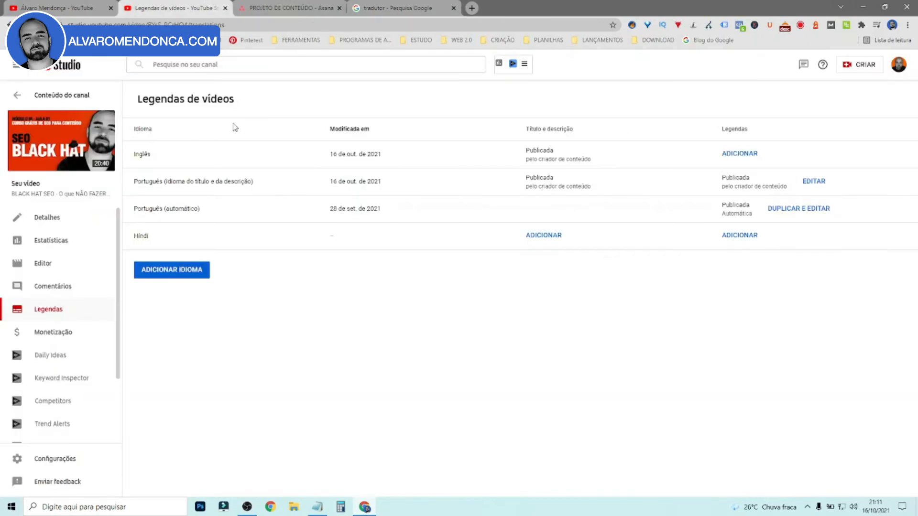
Add Espanhol as a new subtitle language for the video
{"action": "left_click", "coordinate": [189, 273]}
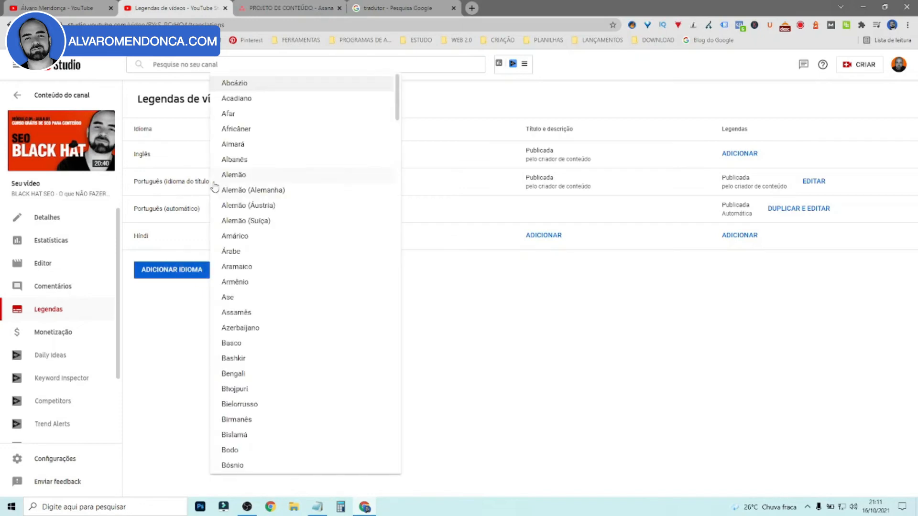
{"action": "scroll", "coordinate": [256, 127], "scroll_direction": "down", "scroll_amount": 6}
{"action": "scroll", "coordinate": [256, 127], "scroll_direction": "down", "scroll_amount": 8}
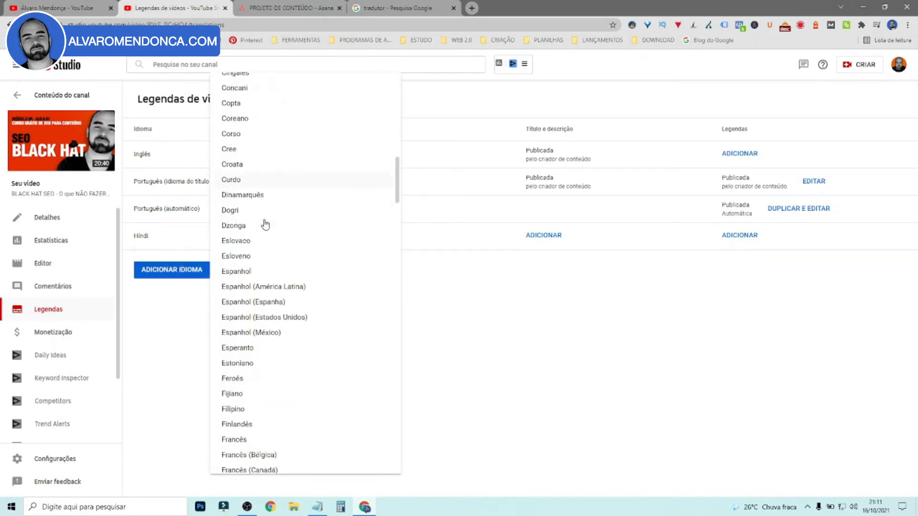
{"action": "scroll", "coordinate": [266, 196], "scroll_direction": "up", "scroll_amount": 4}
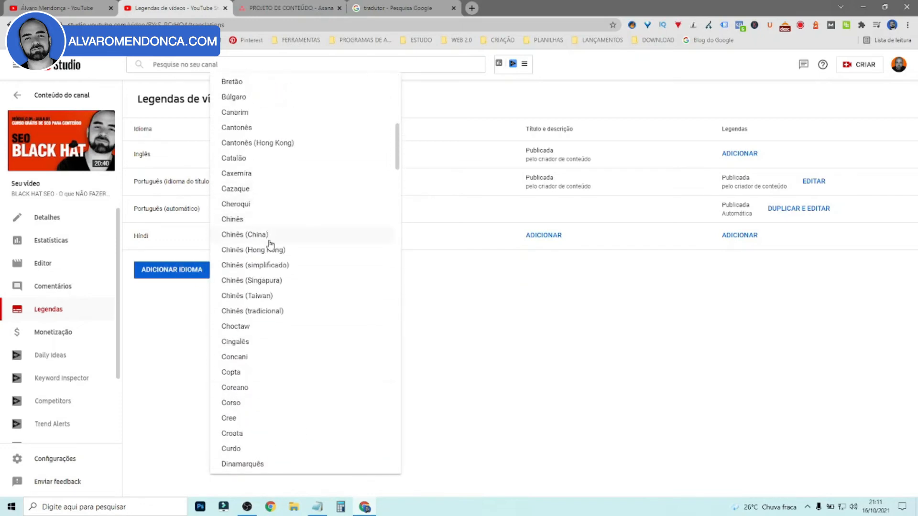
{"action": "scroll", "coordinate": [272, 242], "scroll_direction": "down", "scroll_amount": 6}
{"action": "left_click", "coordinate": [263, 259]}
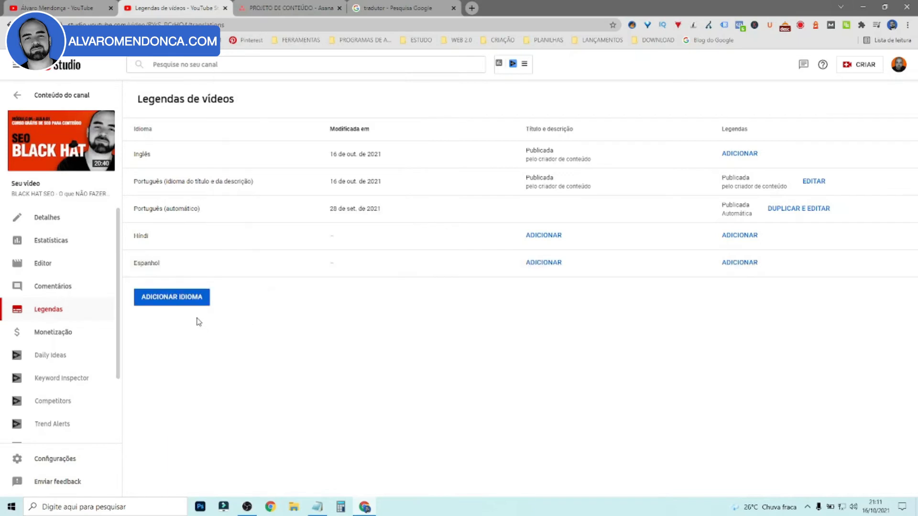
{"action": "left_click", "coordinate": [545, 262]}
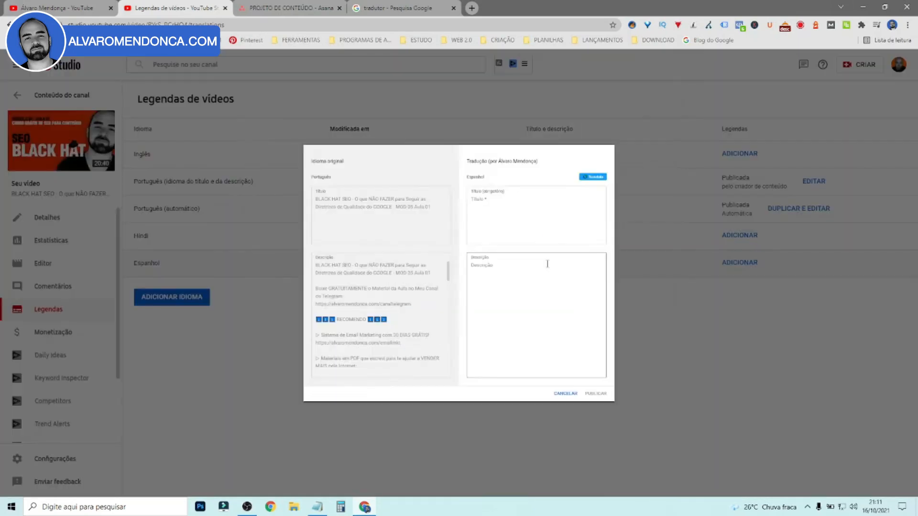
{"action": "left_click_drag", "start_coordinate": [248, 166], "coordinate": [380, 177]}
{"action": "left_click", "coordinate": [497, 164]}
{"action": "left_click", "coordinate": [497, 260]}
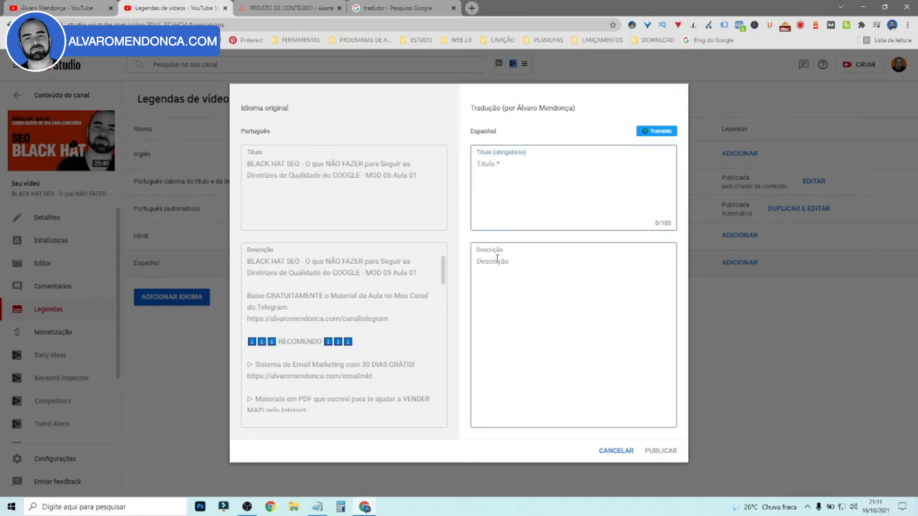
{"action": "left_click", "coordinate": [603, 451]}
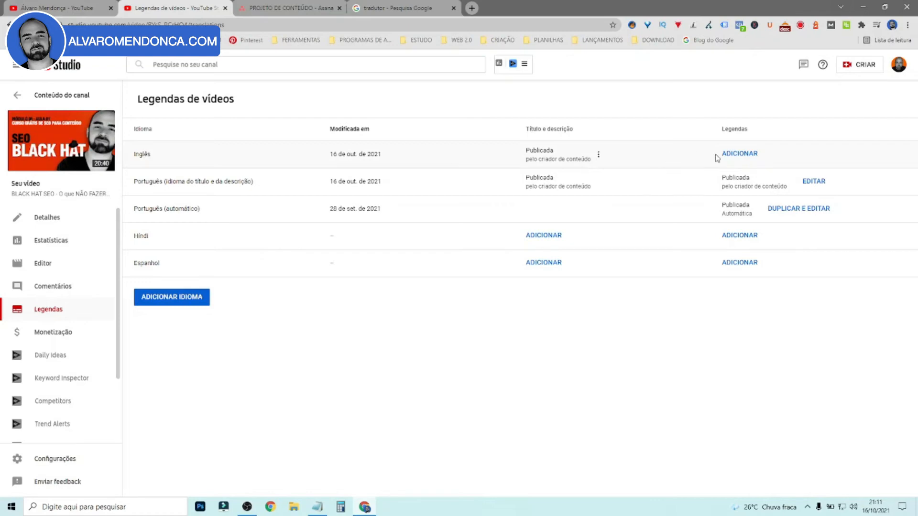
Create the video's English subtitles with automatic translation and look through the first translated captions
{"action": "left_click", "coordinate": [740, 154]}
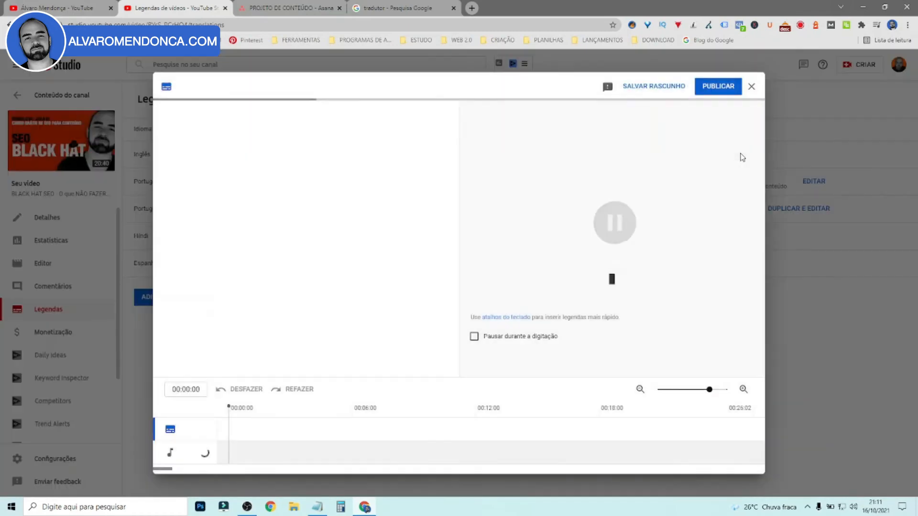
{"action": "left_click", "coordinate": [752, 87]}
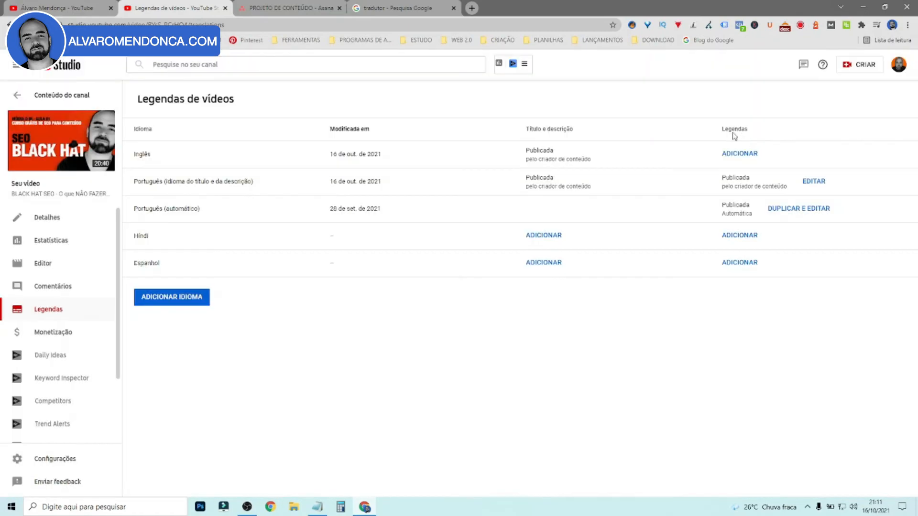
{"action": "left_click", "coordinate": [747, 158]}
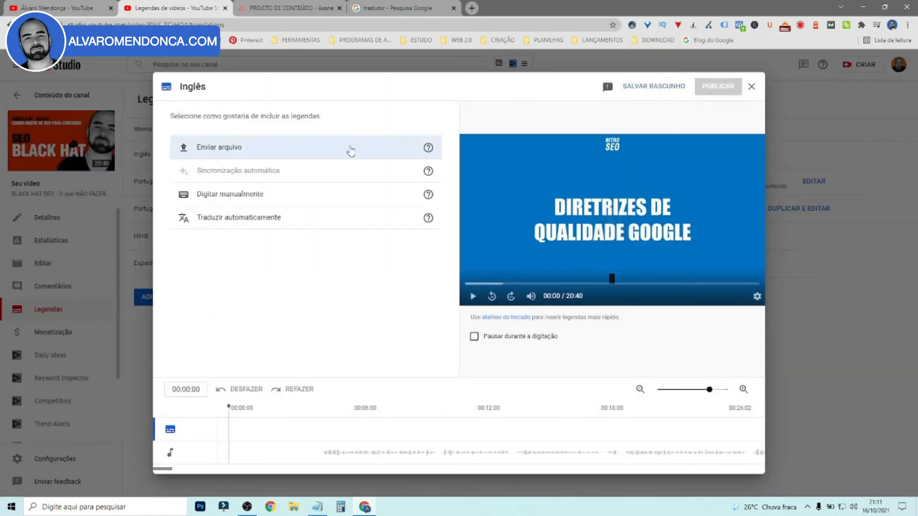
{"action": "left_click", "coordinate": [249, 224]}
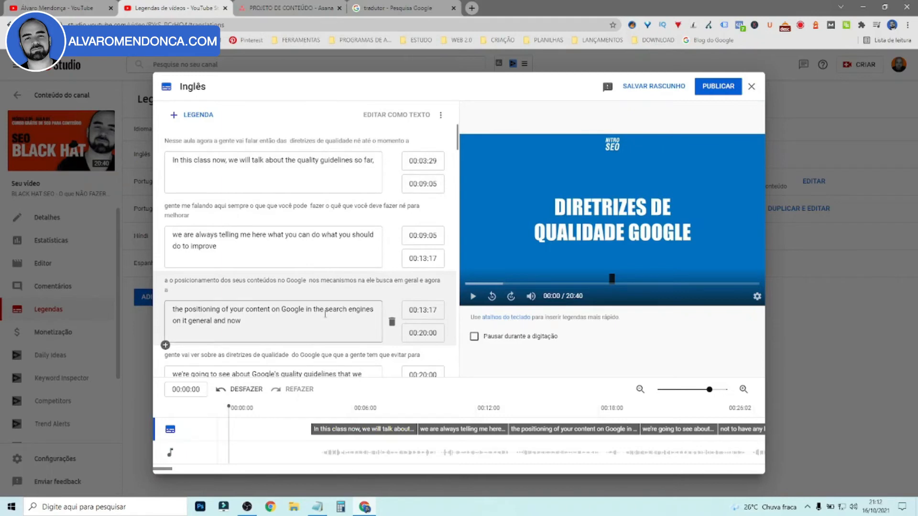
{"action": "scroll", "coordinate": [319, 287], "scroll_direction": "down", "scroll_amount": 2}
{"action": "scroll", "coordinate": [321, 278], "scroll_direction": "down", "scroll_amount": 4}
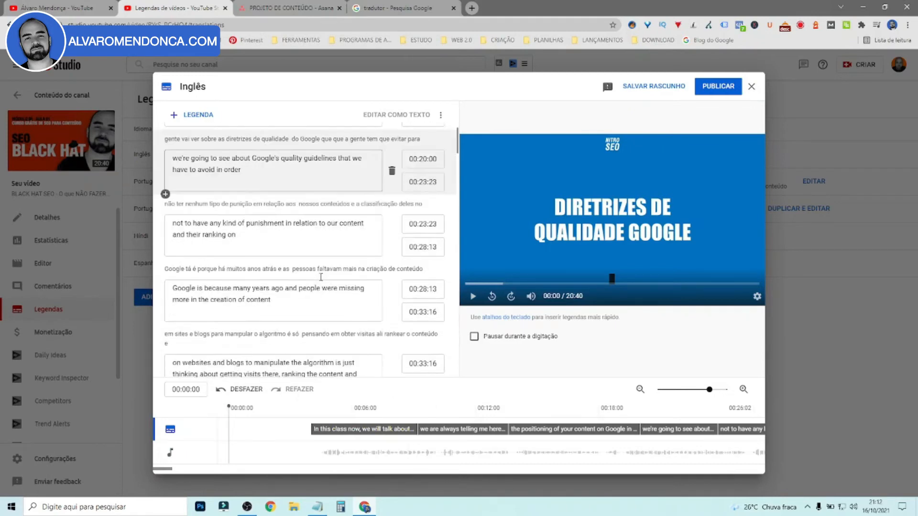
{"action": "scroll", "coordinate": [321, 277], "scroll_direction": "down", "scroll_amount": 1}
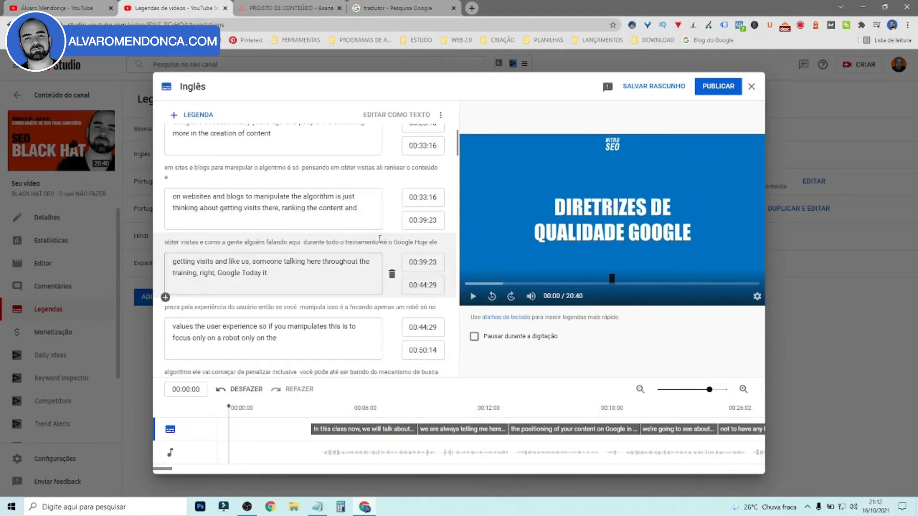
Publish the English subtitles, and create and publish the video's Espanhol subtitles using automatic translation
{"action": "left_click", "coordinate": [715, 87]}
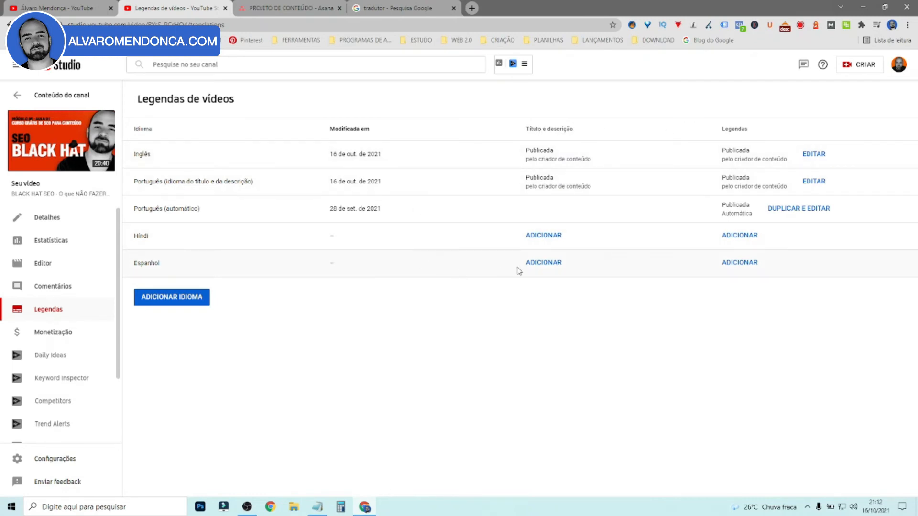
{"action": "left_click", "coordinate": [745, 263]}
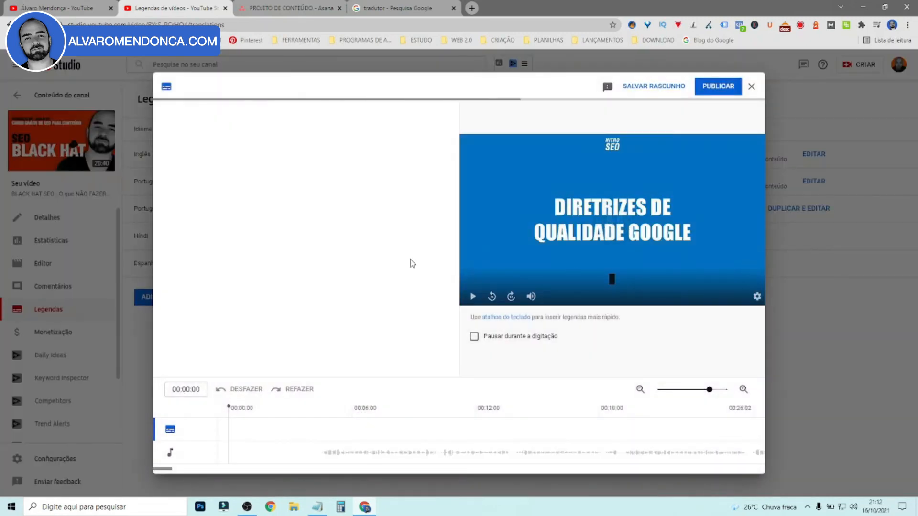
{"action": "left_click", "coordinate": [231, 226]}
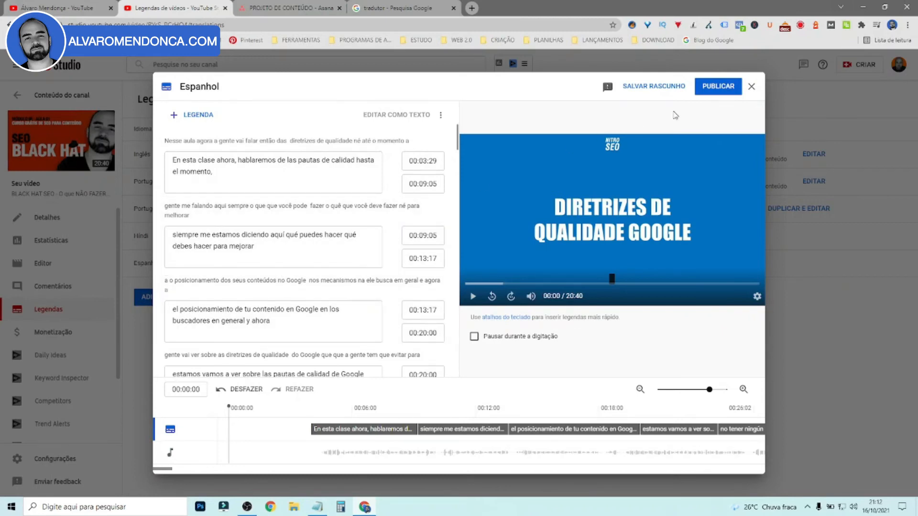
{"action": "left_click", "coordinate": [716, 89]}
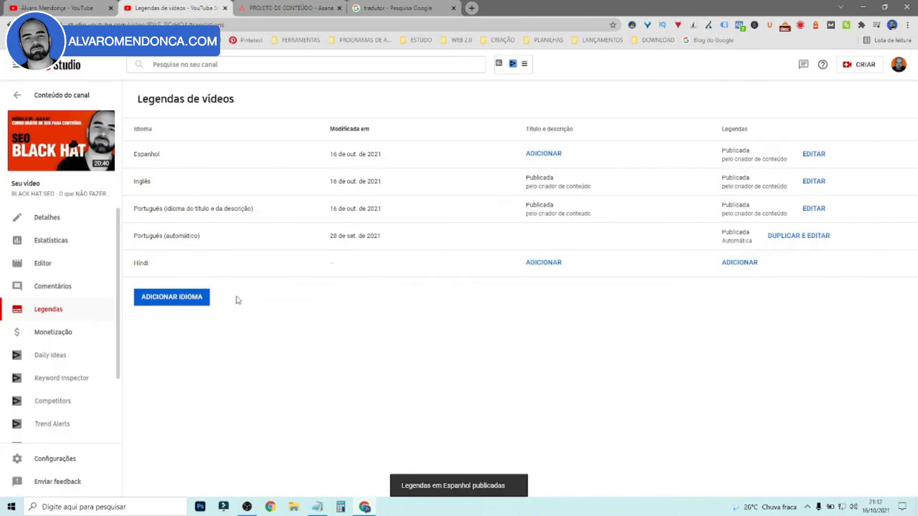
{"action": "left_click", "coordinate": [184, 297]}
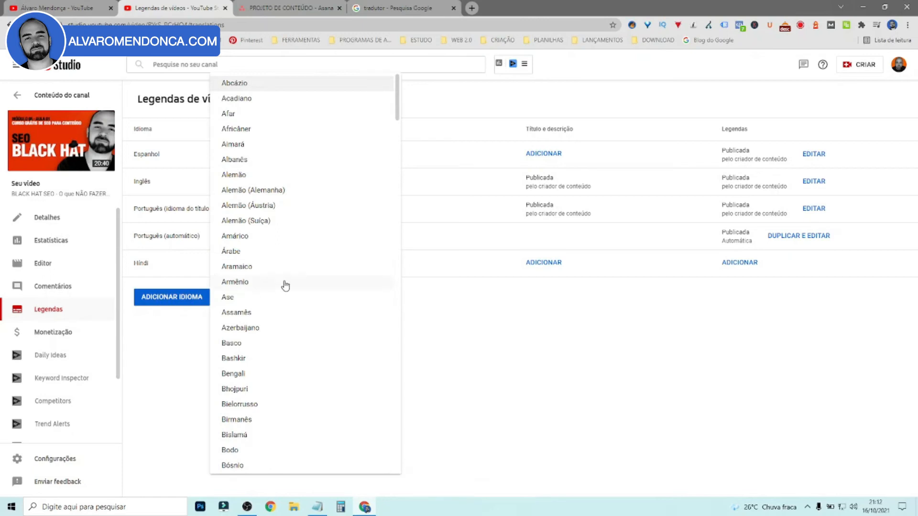
{"action": "scroll", "coordinate": [285, 285], "scroll_direction": "down", "scroll_amount": 15}
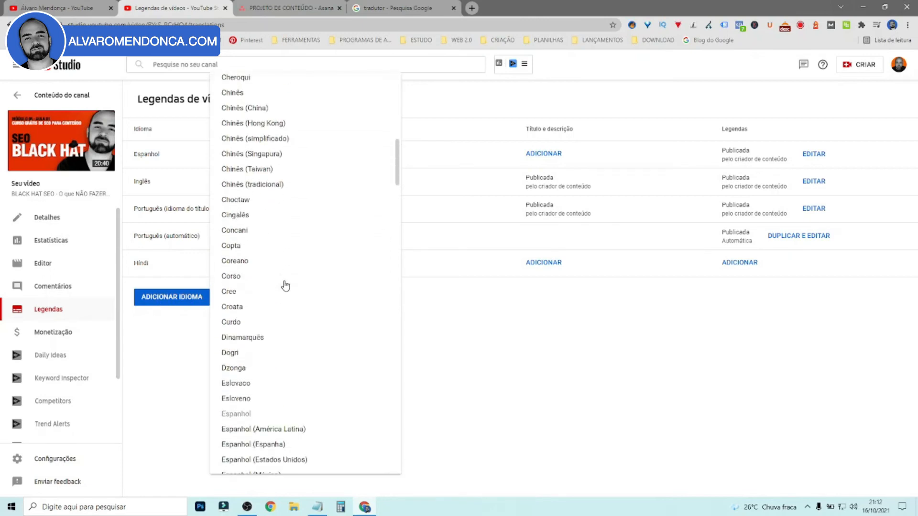
{"action": "scroll", "coordinate": [285, 286], "scroll_direction": "down", "scroll_amount": 15}
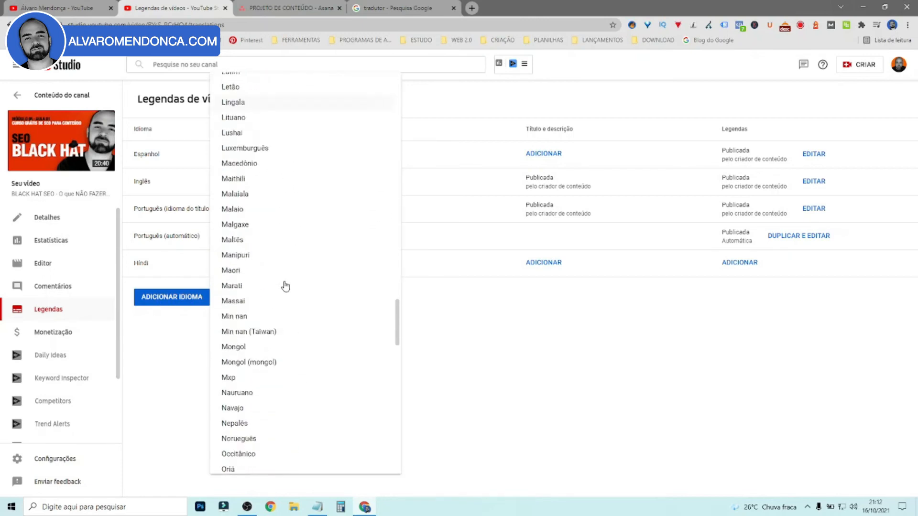
{"action": "scroll", "coordinate": [285, 287], "scroll_direction": "down", "scroll_amount": 15}
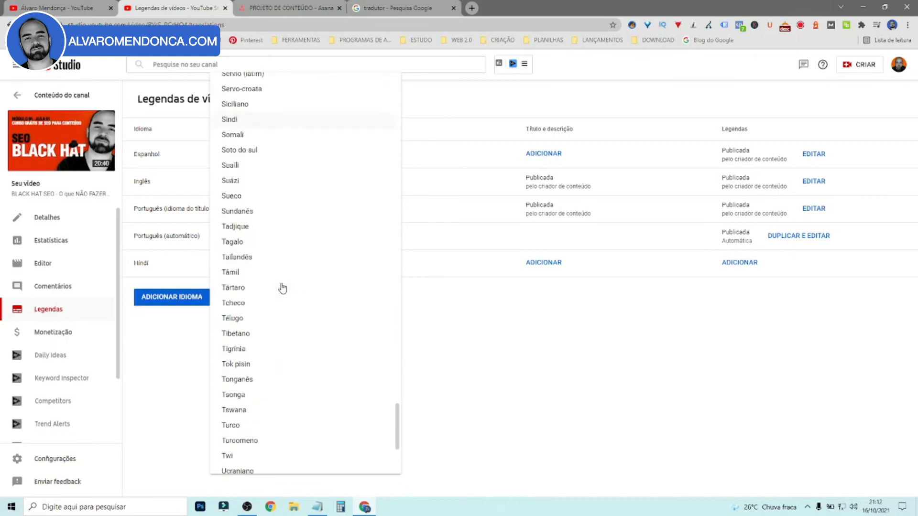
{"action": "left_click", "coordinate": [530, 343]}
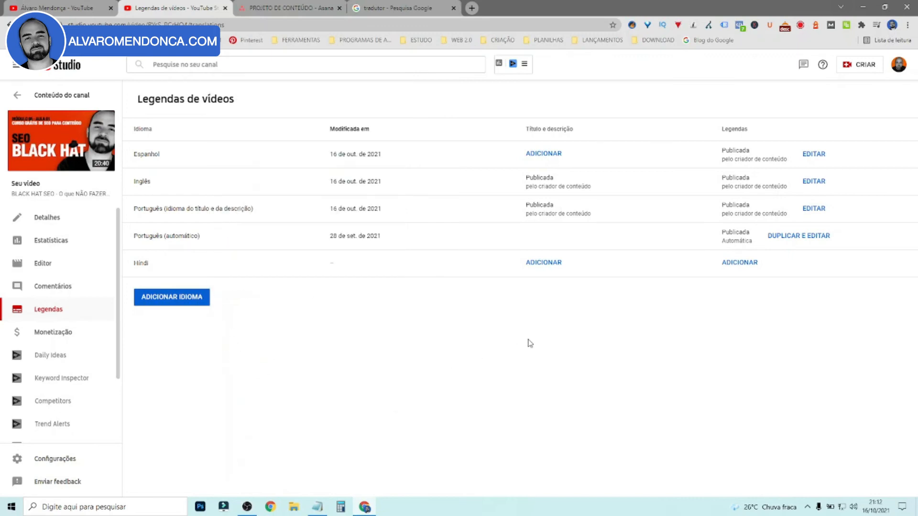